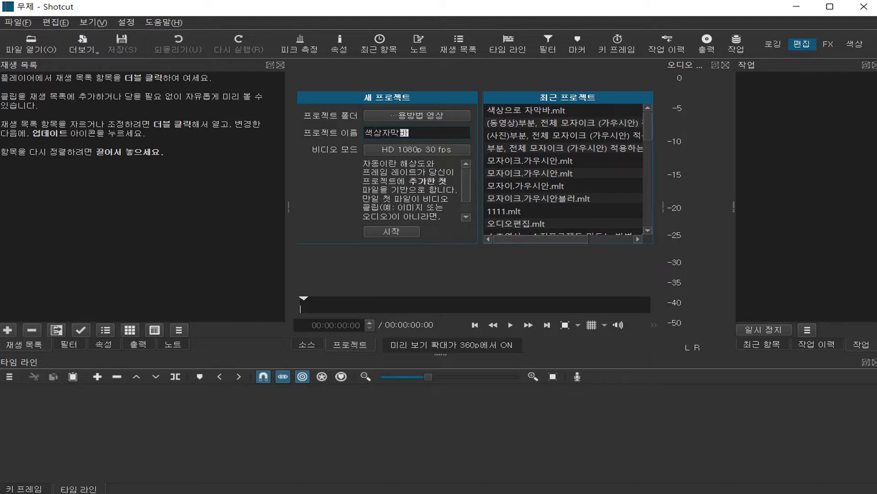
# Step: Create the project 색상자막바 and place the clip 4K.mp4 in the playlist and on a first video track
pyautogui.press('Return')
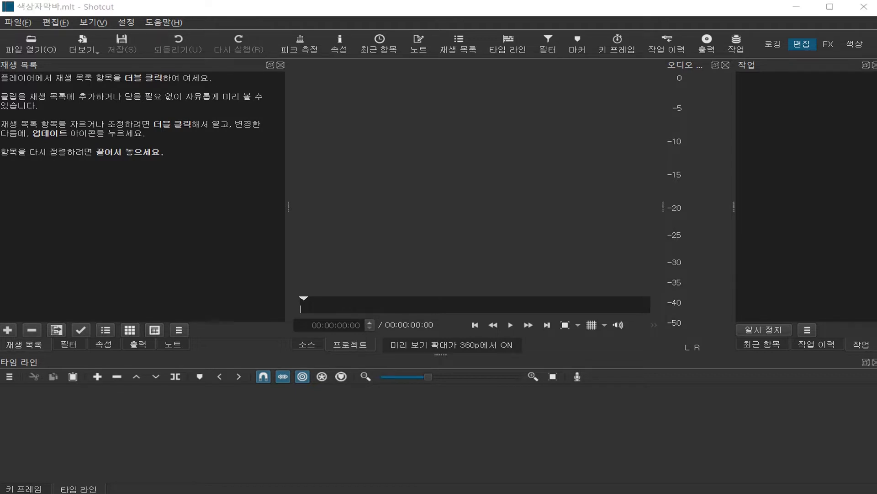
pyautogui.moveTo(439, 246); pyautogui.dragTo(174, 213)
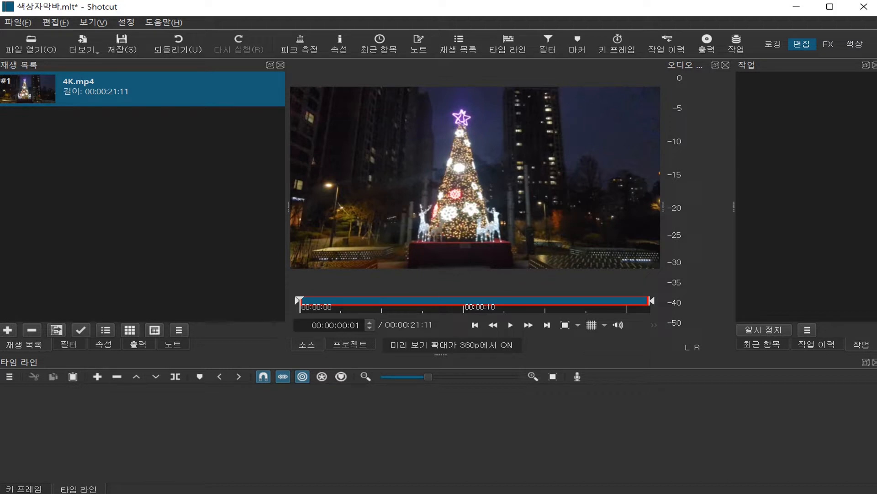
pyautogui.hotkey('ctrl', 'i')
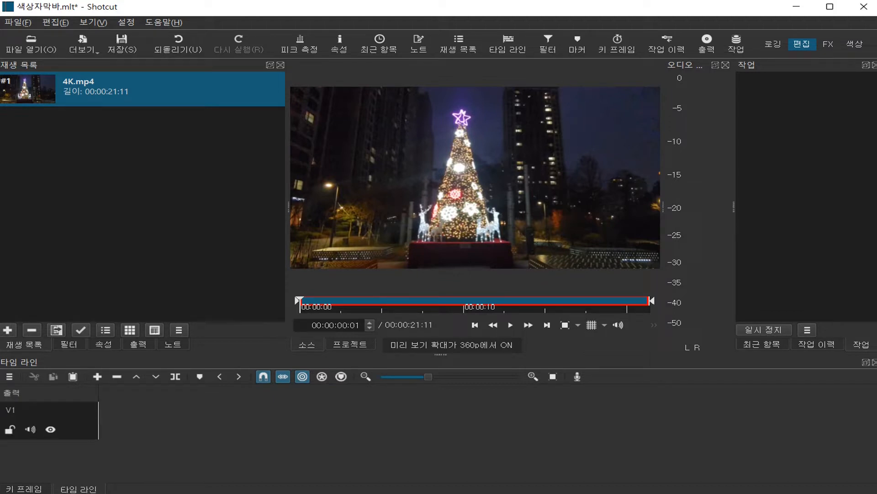
pyautogui.press('a')
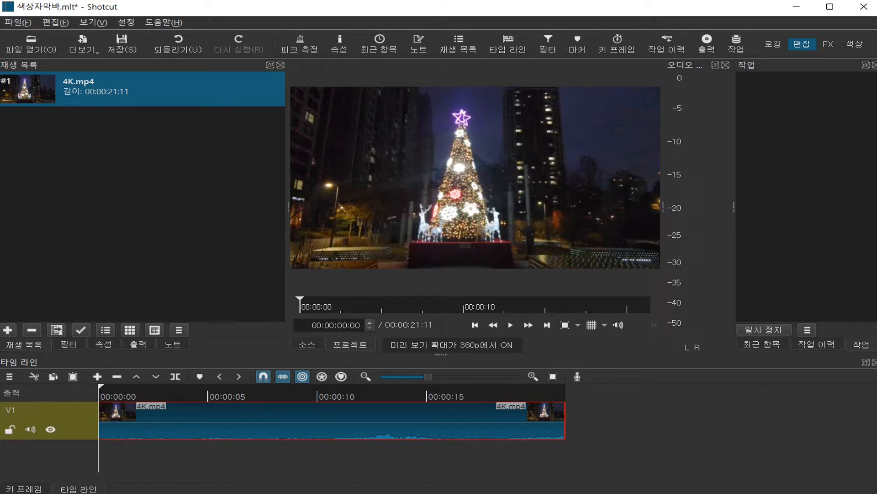
# Step: Add two empty video tracks, V2 and V3, above the track holding 4K.mp4
pyautogui.rightClick(81, 425)
pyautogui.moveTo(137, 392)
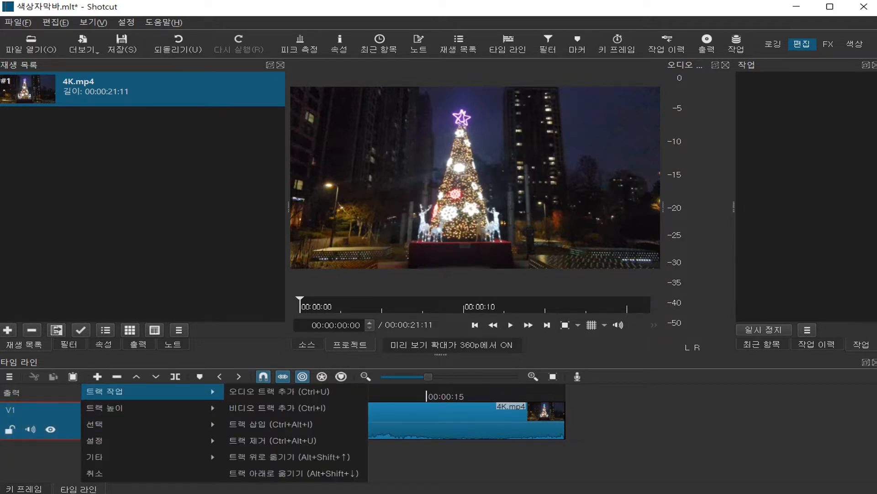
pyautogui.click(271, 424)
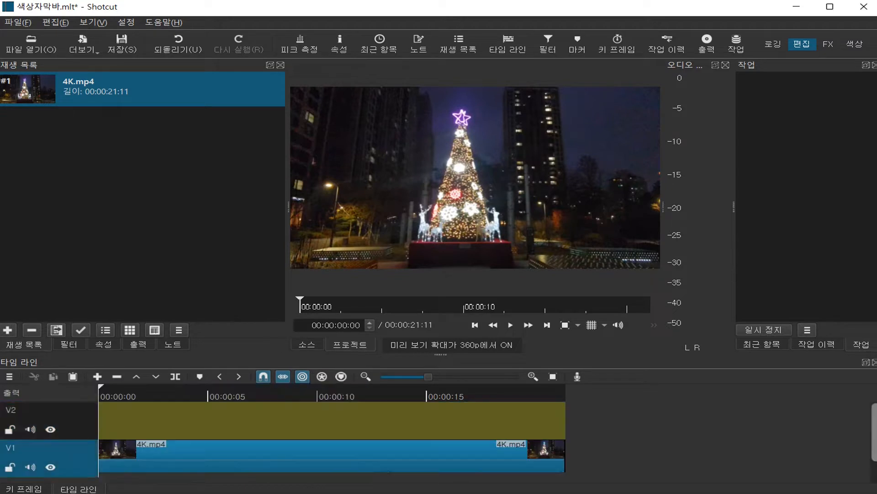
pyautogui.rightClick(96, 452)
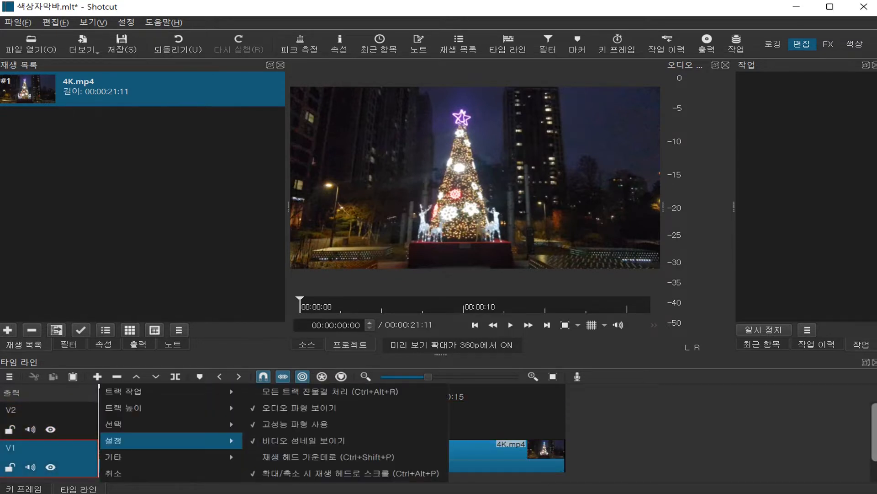
pyautogui.moveTo(137, 391)
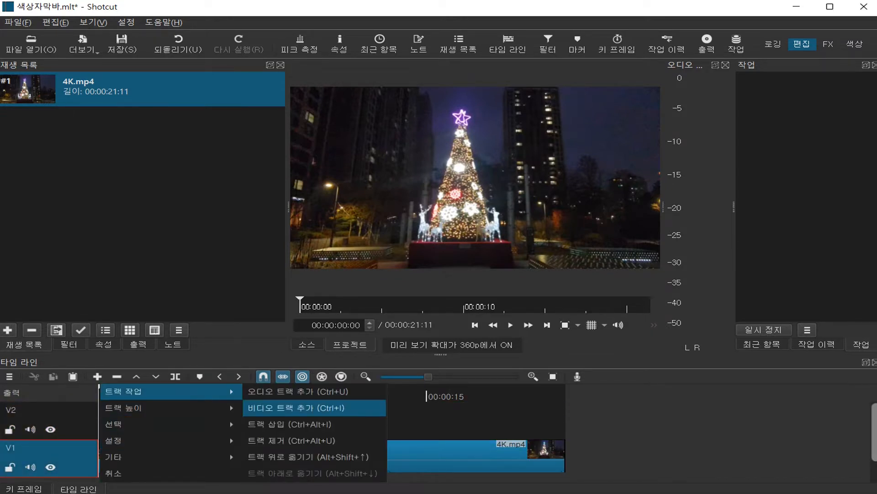
pyautogui.click(293, 407)
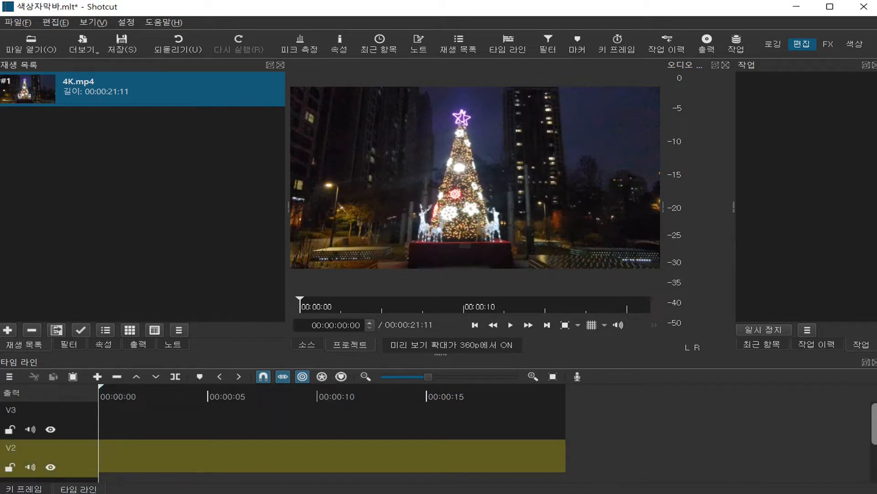
# Step: Reduce the height of the timeline tracks so that all three fit in the timeline area
pyautogui.moveTo(440, 355); pyautogui.dragTo(440, 310)
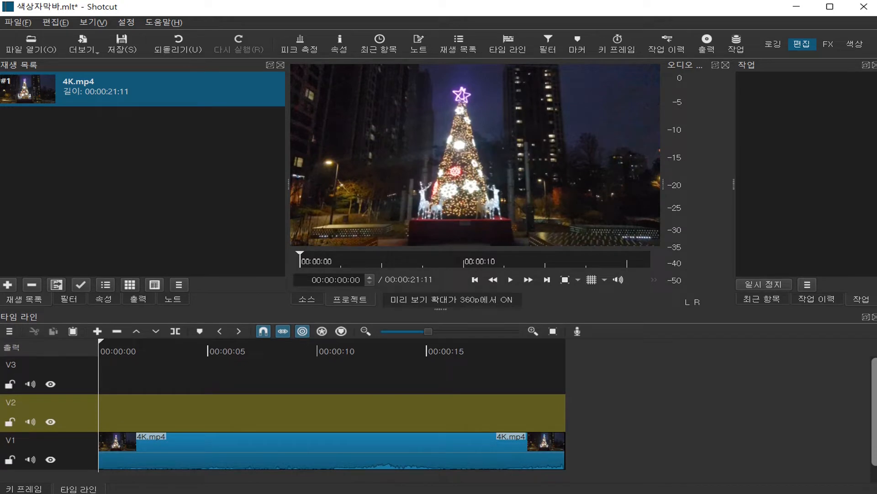
pyautogui.rightClick(82, 450)
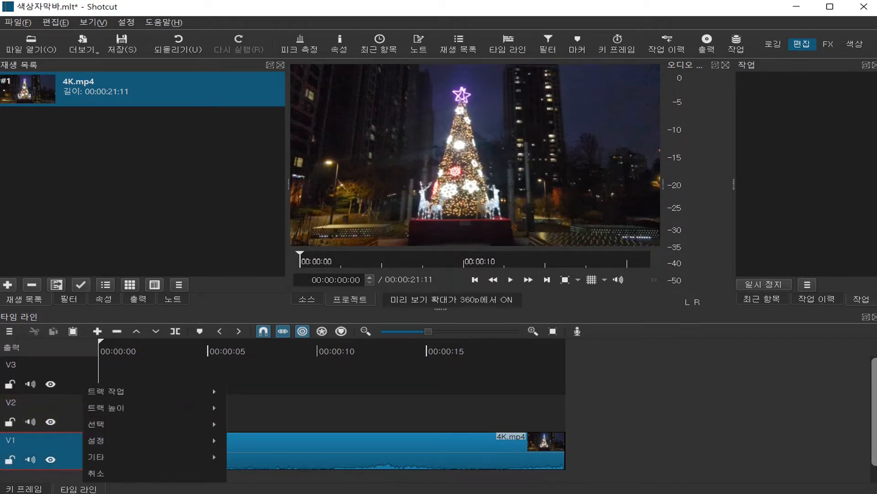
pyautogui.moveTo(133, 408)
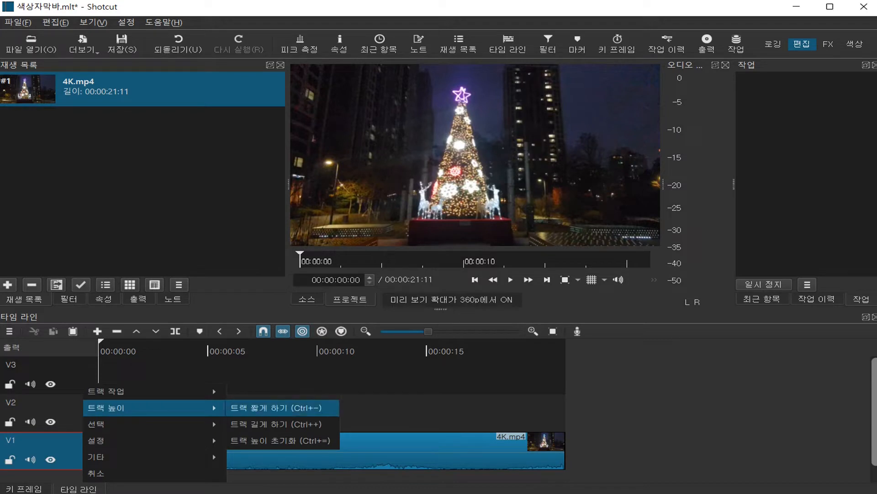
pyautogui.click(276, 407)
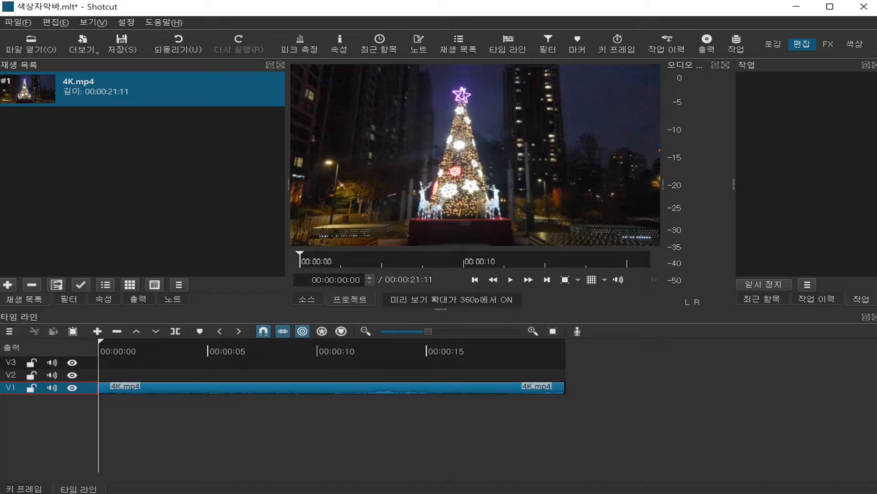
pyautogui.moveTo(441, 309); pyautogui.dragTo(441, 355)
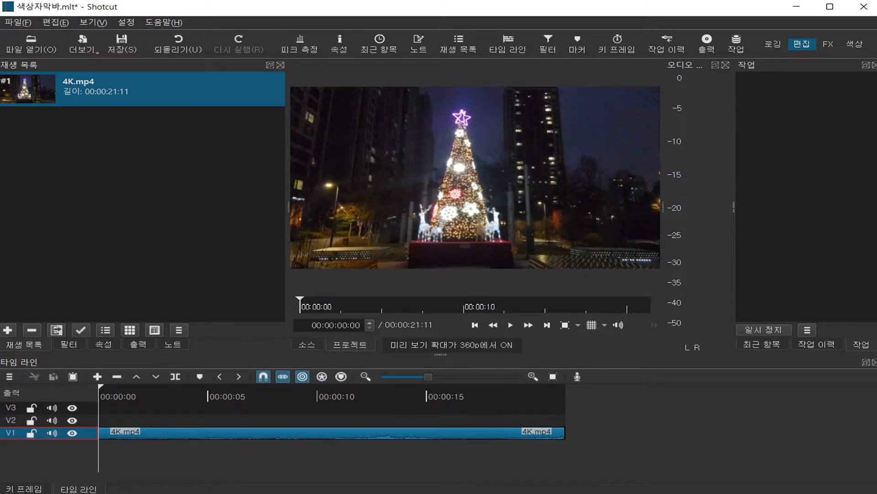
# Step: With track V2 selected, generate a colour clip using the pale yellow custom colour #f6db8f
pyautogui.click(145, 396)
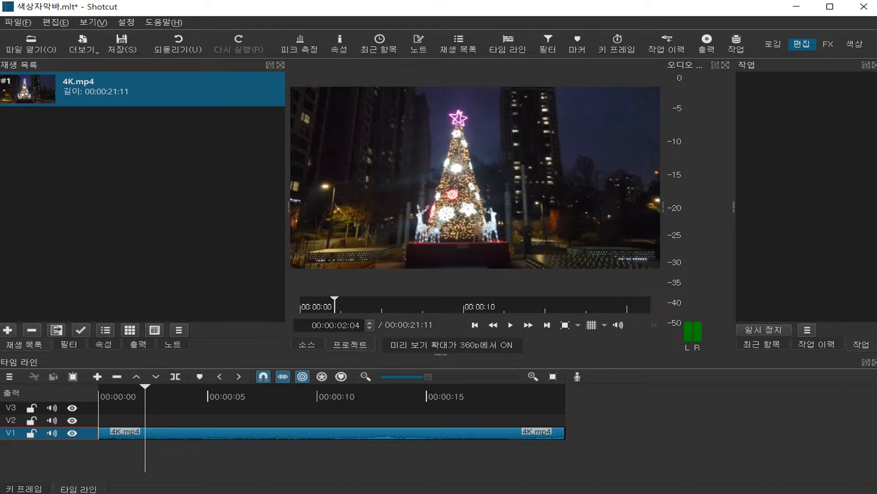
pyautogui.click(11, 420)
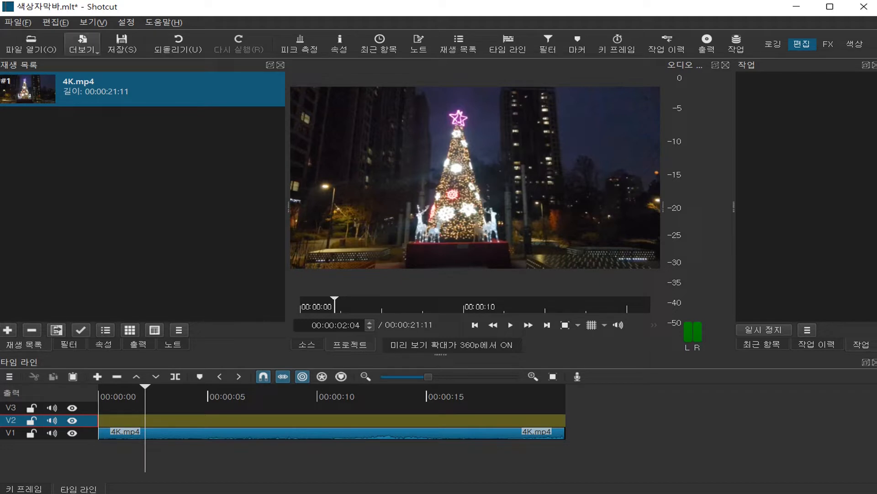
pyautogui.click(82, 43)
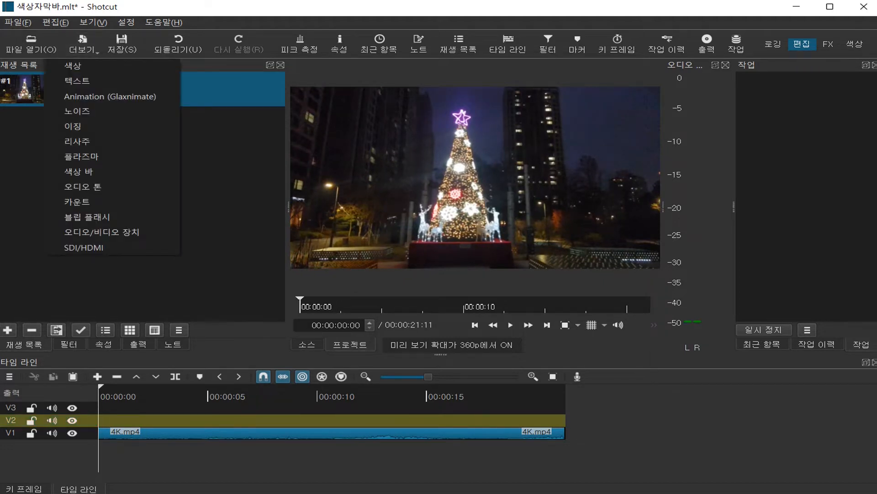
pyautogui.press('Return')
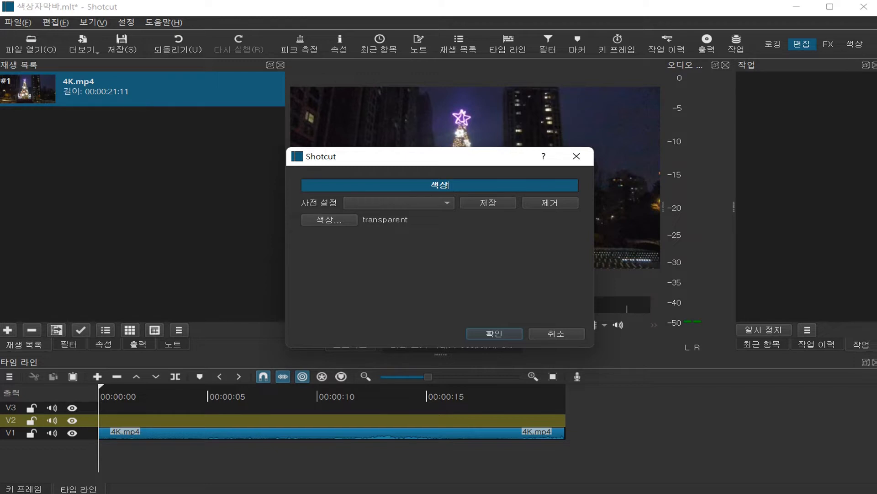
pyautogui.click(329, 220)
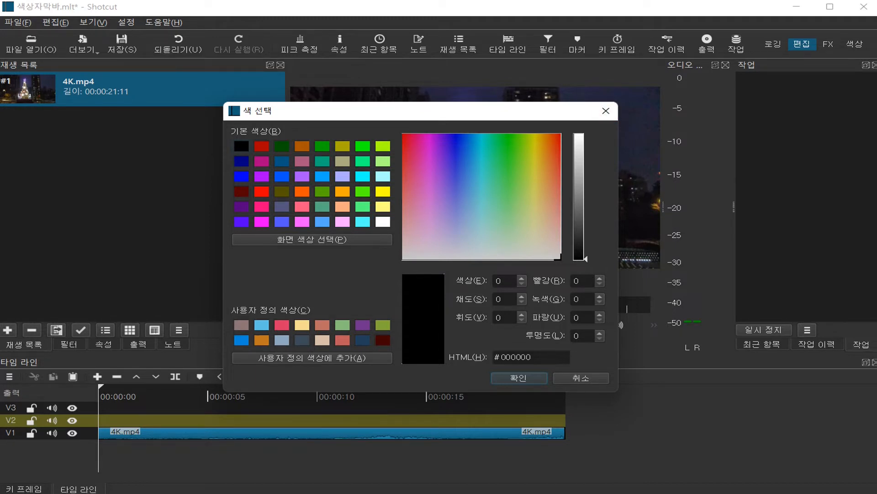
pyautogui.moveTo(393, 111); pyautogui.dragTo(437, 107)
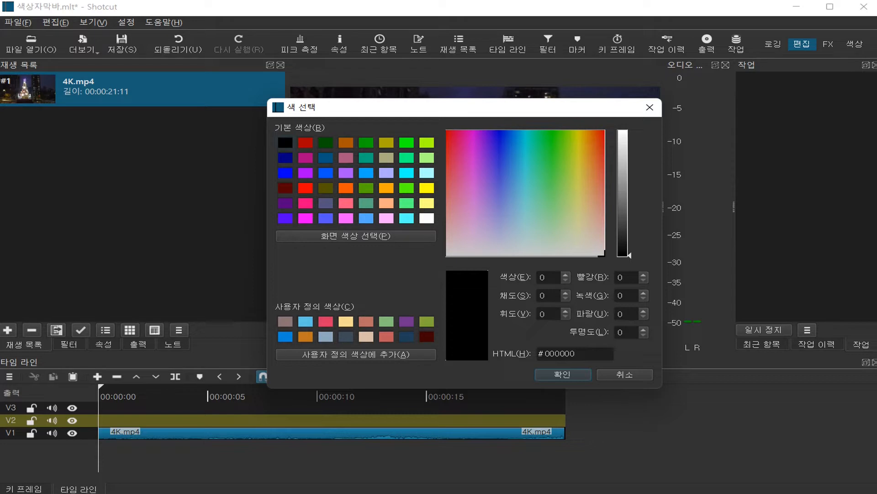
pyautogui.click(346, 321)
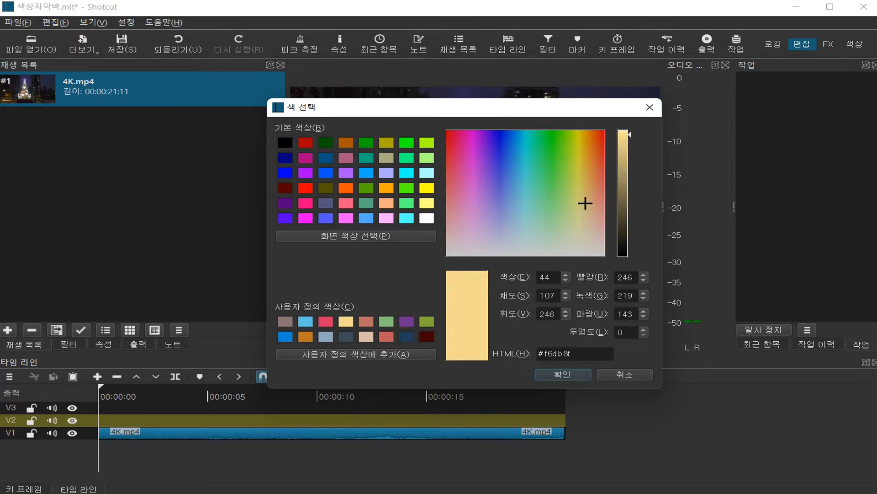
pyautogui.press('Return')
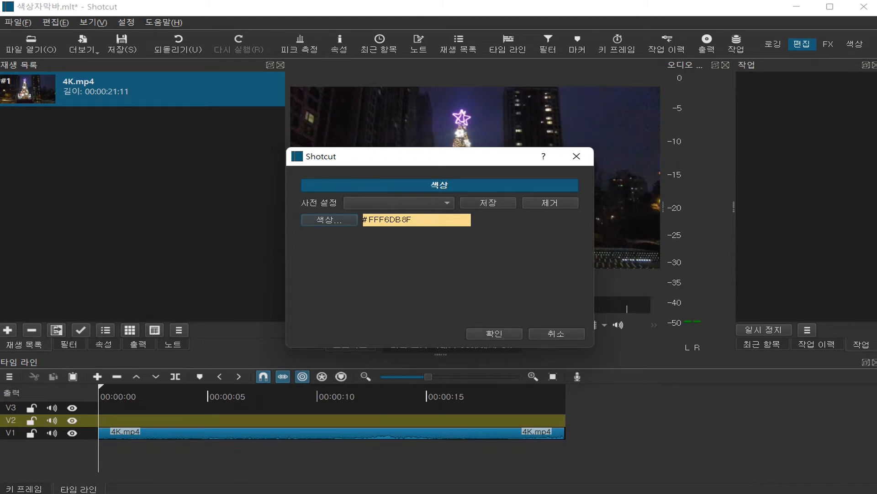
pyautogui.press('Return')
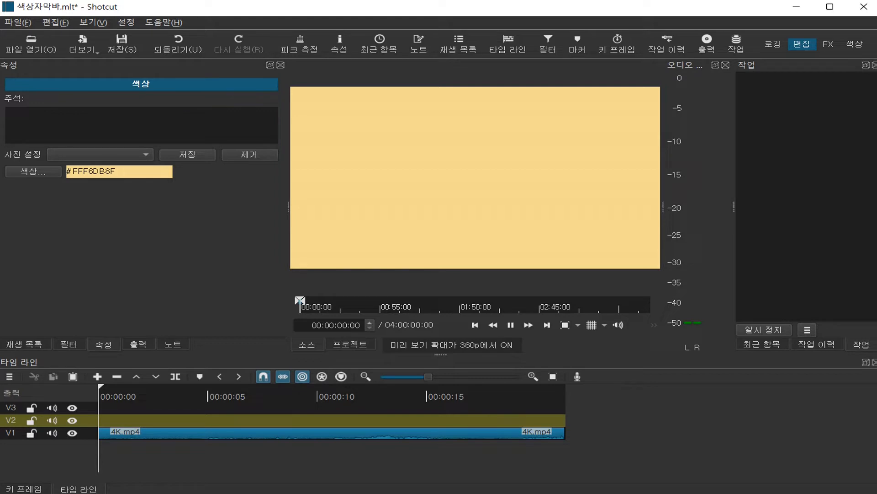
# Step: Append the pale yellow colour clip to track V2 and move it to start at about 00:00:04:05
pyautogui.click(13, 420)
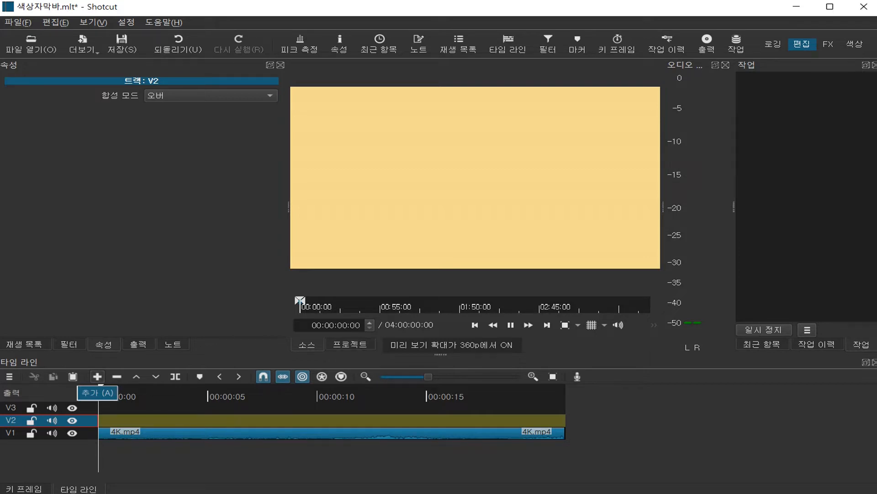
pyautogui.click(97, 376)
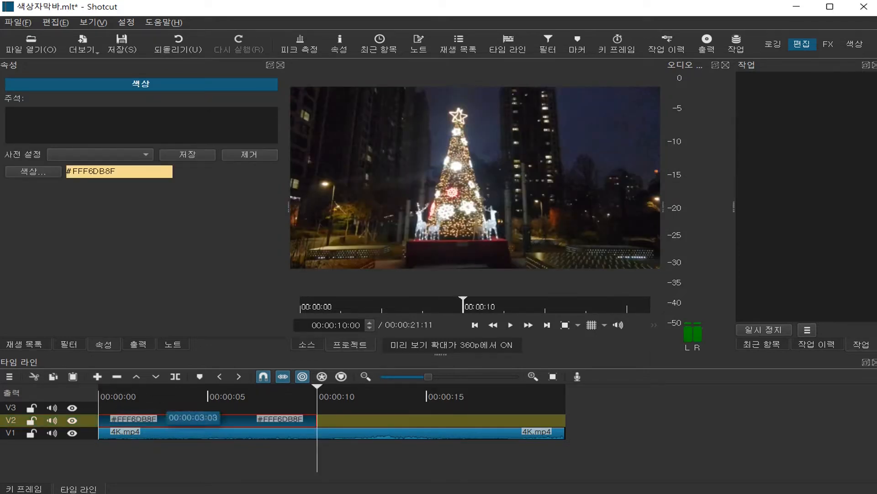
pyautogui.click(168, 418)
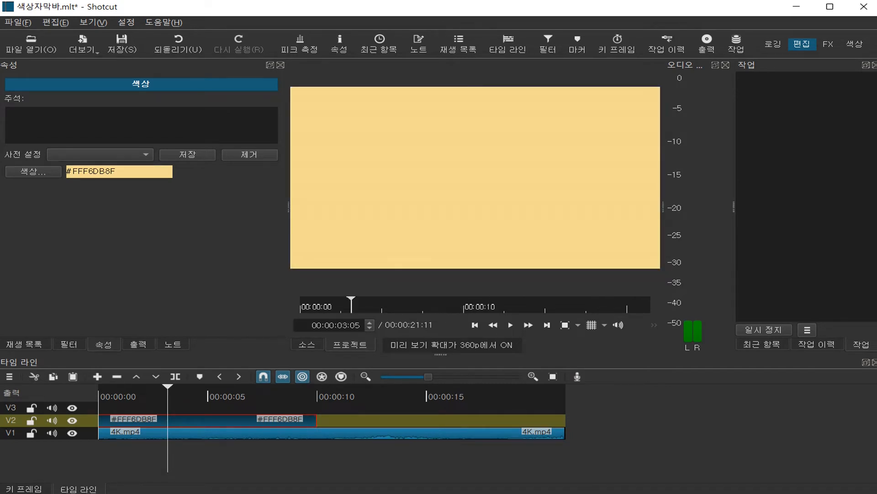
pyautogui.moveTo(297, 420); pyautogui.dragTo(388, 420)
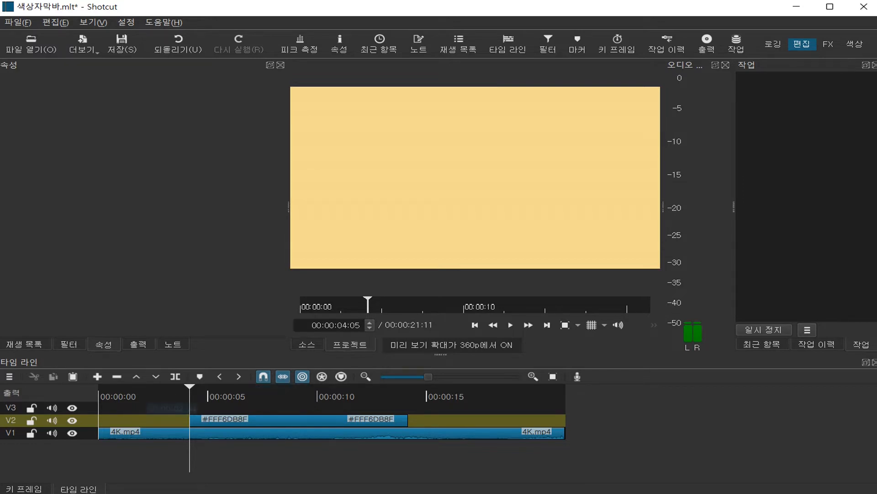
# Step: Add the Size, Position & Rotate (크기와 위치 및 회전) video filter to the pale yellow colour clip on track V2
pyautogui.click(69, 344)
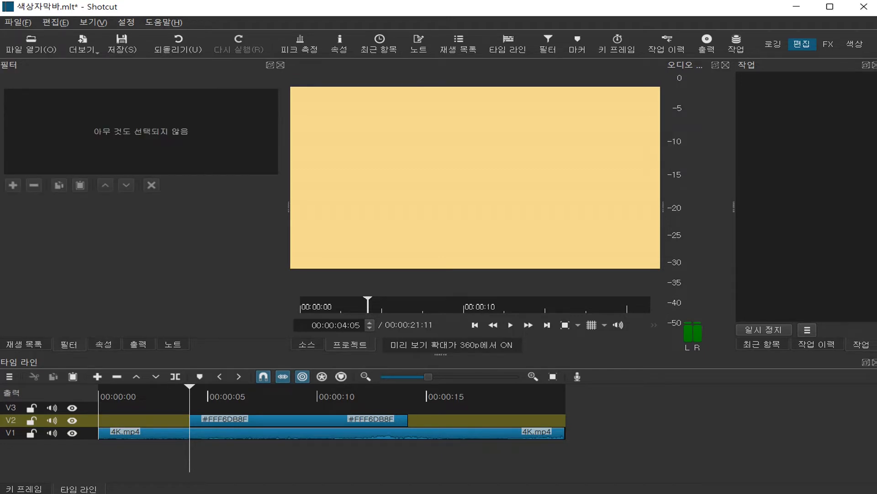
pyautogui.click(298, 420)
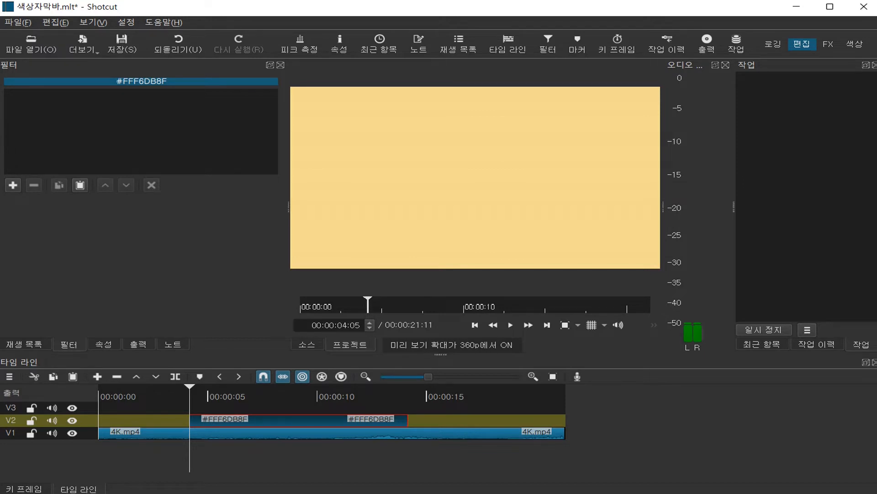
pyautogui.click(13, 185)
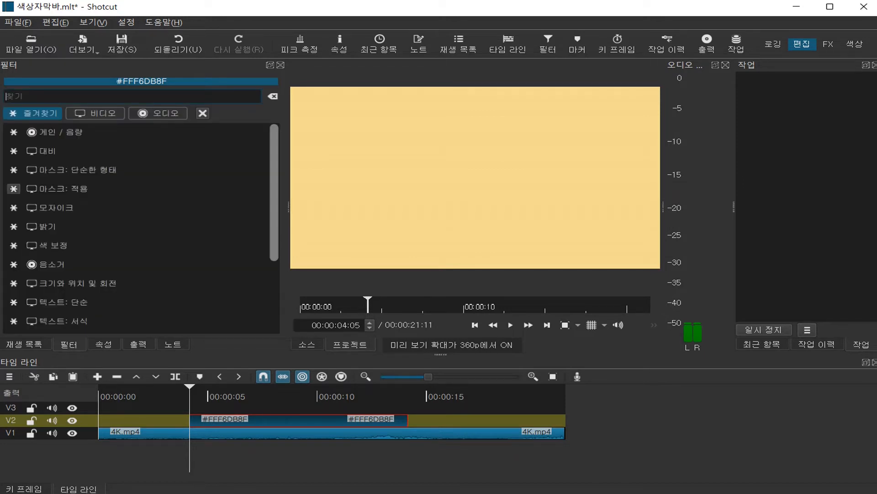
pyautogui.click(94, 113)
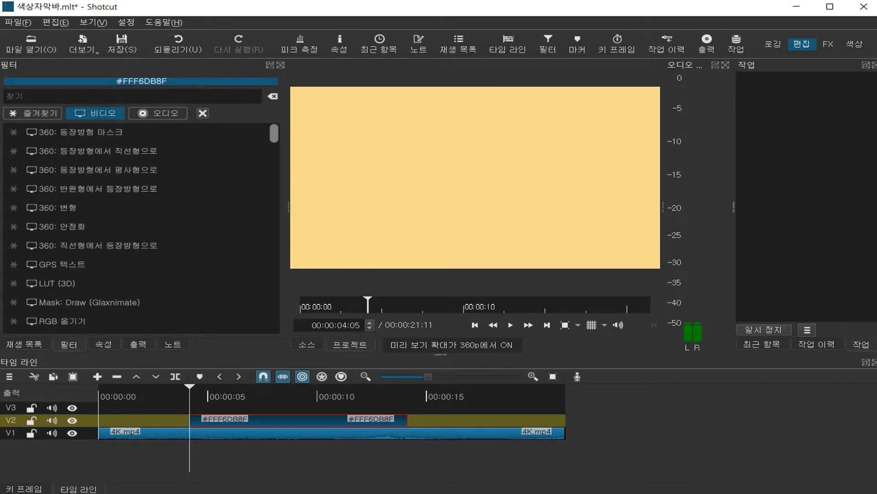
pyautogui.press('Down')
pyautogui.press('Down')
pyautogui.press('Down')
pyautogui.press('Down')
pyautogui.press('Down')
pyautogui.press('Down')
pyautogui.press('Down')
pyautogui.press('Down')
pyautogui.press('Down')
pyautogui.press('Down')
pyautogui.press('Down')
pyautogui.press('Down')
pyautogui.press('Down')
pyautogui.press('Down')
pyautogui.press('Down')
pyautogui.press('Down')
pyautogui.press('Down')
pyautogui.press('Down')
pyautogui.press('Down')
pyautogui.press('Down')
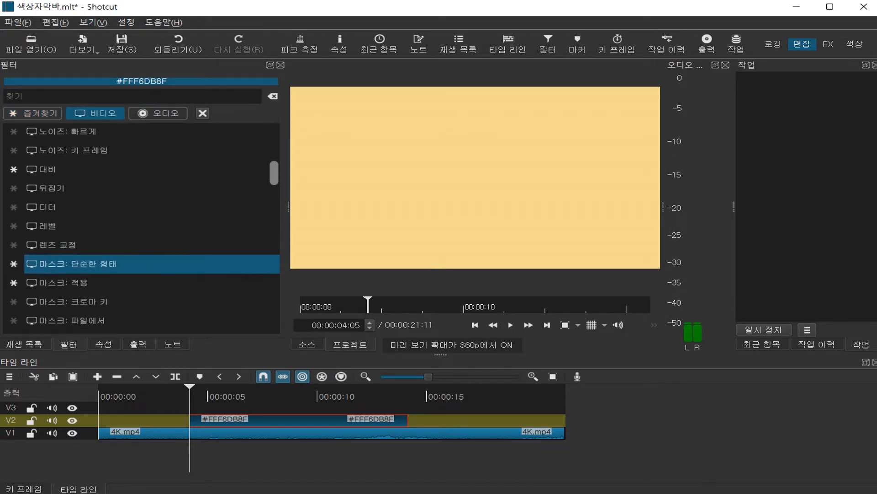
pyautogui.press('Down')
pyautogui.press('Down')
pyautogui.press('Down')
pyautogui.press('Down')
pyautogui.press('Down')
pyautogui.press('Down')
pyautogui.press('Down')
pyautogui.press('Down')
pyautogui.press('Down')
pyautogui.press('Down')
pyautogui.press('Down')
pyautogui.press('Down')
pyautogui.press('Down')
pyautogui.press('Down')
pyautogui.press('Down')
pyautogui.press('Down')
pyautogui.press('Down')
pyautogui.press('Down')
pyautogui.press('Down')
pyautogui.press('Down')
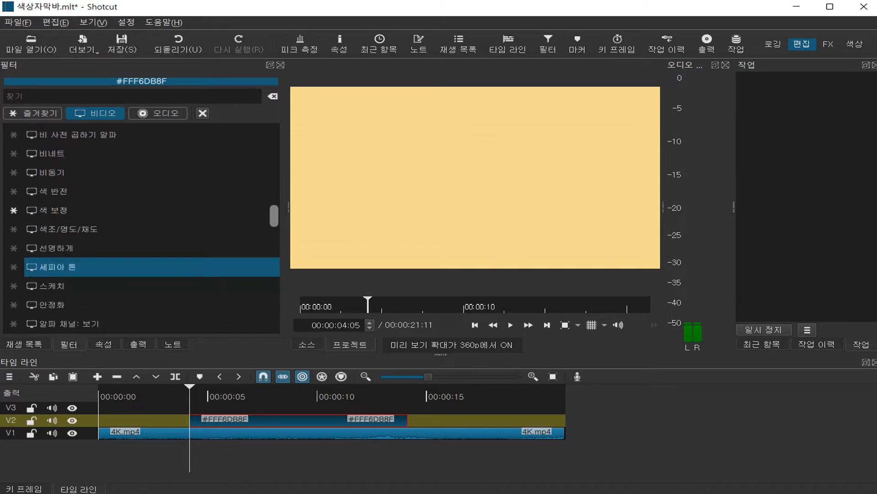
pyautogui.press('Down')
pyautogui.press('Down')
pyautogui.press('Down')
pyautogui.press('Down')
pyautogui.press('Down')
pyautogui.press('Down')
pyautogui.press('Down')
pyautogui.press('Down')
pyautogui.press('Down')
pyautogui.press('Down')
pyautogui.press('Down')
pyautogui.press('Down')
pyautogui.press('Down')
pyautogui.press('Down')
pyautogui.press('Down')
pyautogui.press('Down')
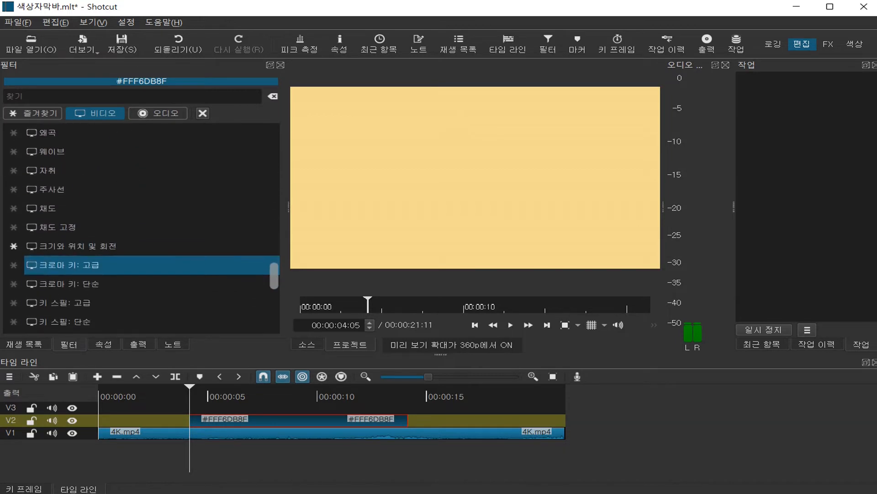
pyautogui.press('Up')
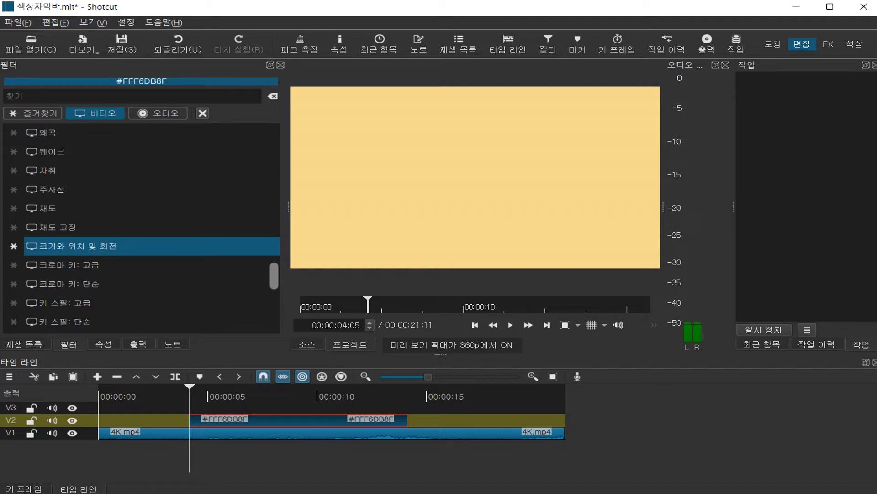
pyautogui.press('Return')
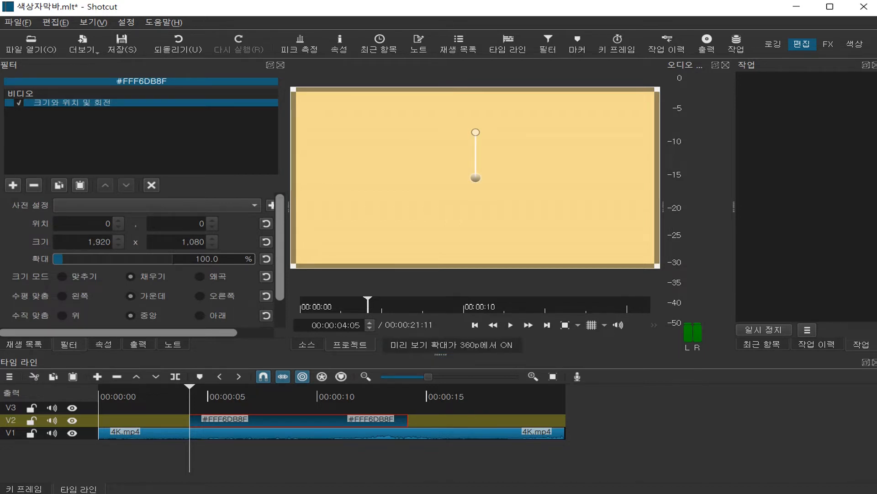
# Step: Shrink the colour clip proportionally to about 1,860 x 1,046 at position 7, 30
pyautogui.moveTo(657, 89)
pyautogui.mouseDown()
pyautogui.moveTo(418, 204)
pyautogui.moveTo(651, 92)
pyautogui.mouseUp()
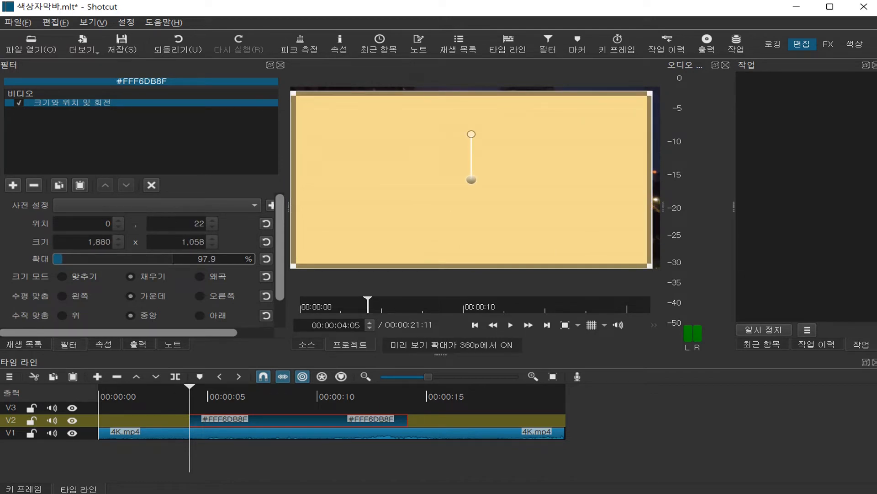
pyautogui.moveTo(293, 265)
pyautogui.mouseDown()
pyautogui.moveTo(456, 187)
pyautogui.moveTo(291, 274)
pyautogui.moveTo(297, 267)
pyautogui.mouseUp()
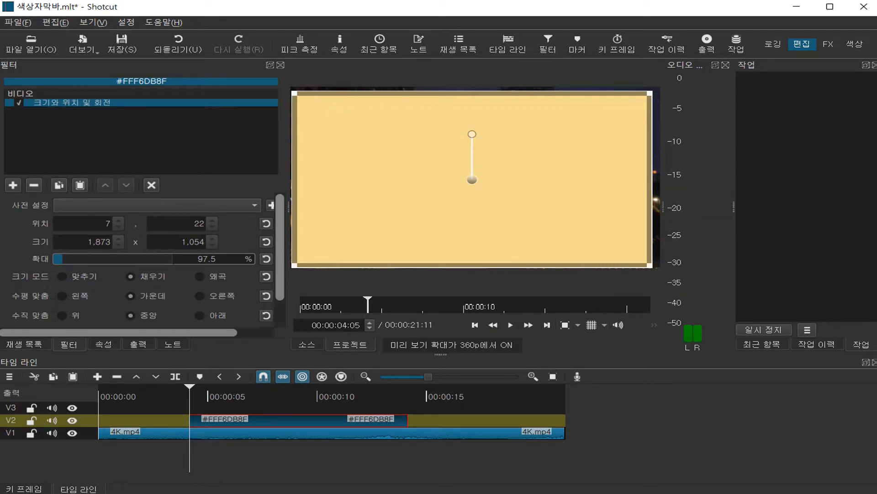
pyautogui.moveTo(649, 93)
pyautogui.mouseDown()
pyautogui.moveTo(569, 133)
pyautogui.moveTo(722, 59)
pyautogui.moveTo(525, 152)
pyautogui.moveTo(647, 94)
pyautogui.mouseUp()
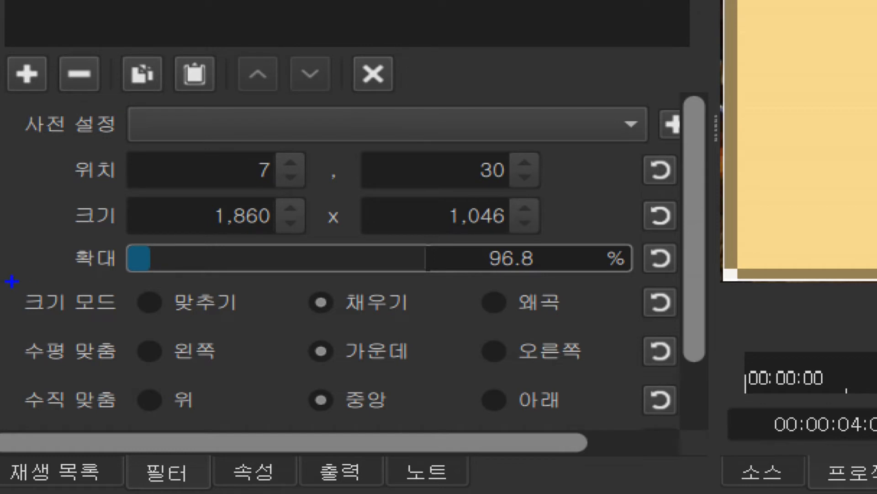
pyautogui.moveTo(9, 281); pyautogui.dragTo(126, 320)
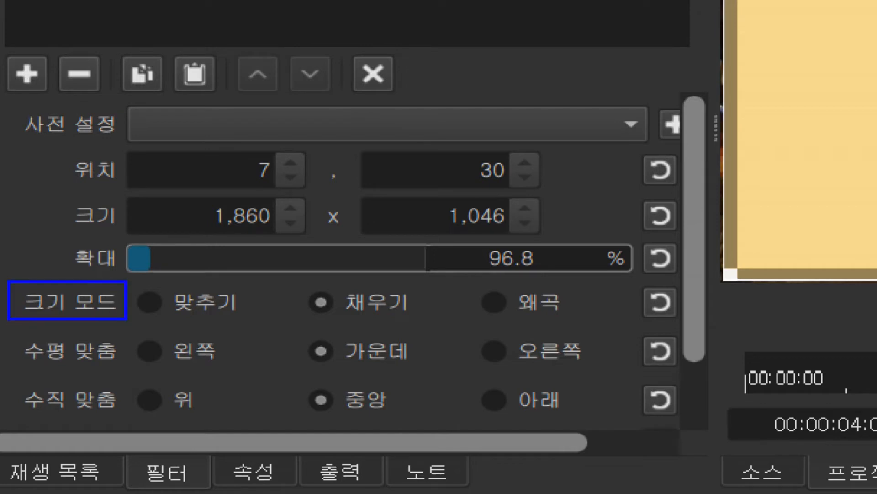
pyautogui.moveTo(335, 319)
pyautogui.mouseDown()
pyautogui.moveTo(294, 314)
pyautogui.moveTo(316, 276)
pyautogui.moveTo(340, 296)
pyautogui.moveTo(335, 334)
pyautogui.mouseUp()
pyautogui.moveTo(11, 332); pyautogui.dragTo(130, 367)
pyautogui.moveTo(13, 378); pyautogui.dragTo(139, 412)
pyautogui.moveTo(405, 368)
pyautogui.mouseDown()
pyautogui.moveTo(331, 368)
pyautogui.moveTo(290, 342)
pyautogui.moveTo(457, 360)
pyautogui.moveTo(443, 378)
pyautogui.mouseUp()
pyautogui.moveTo(388, 422)
pyautogui.mouseDown()
pyautogui.moveTo(298, 396)
pyautogui.moveTo(404, 369)
pyautogui.moveTo(393, 401)
pyautogui.mouseUp()
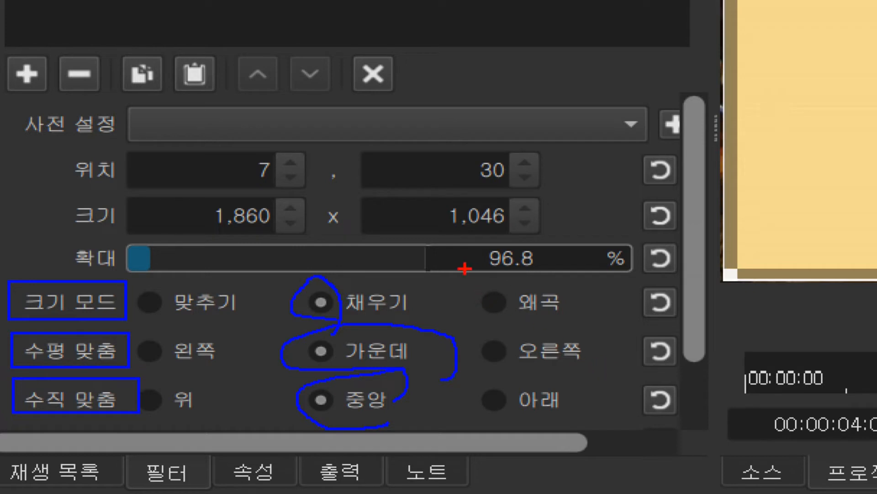
pyautogui.moveTo(464, 270)
pyautogui.mouseDown()
pyautogui.moveTo(504, 314)
pyautogui.moveTo(611, 327)
pyautogui.mouseUp()
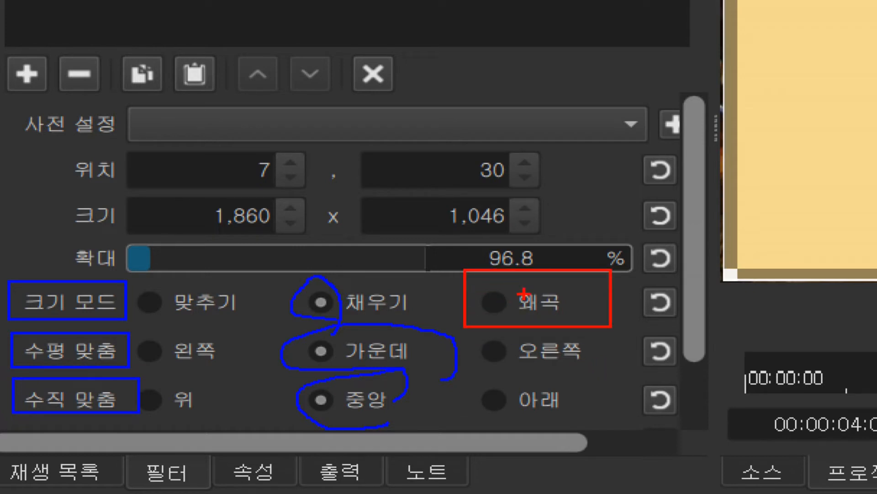
pyautogui.moveTo(528, 291); pyautogui.dragTo(567, 167)
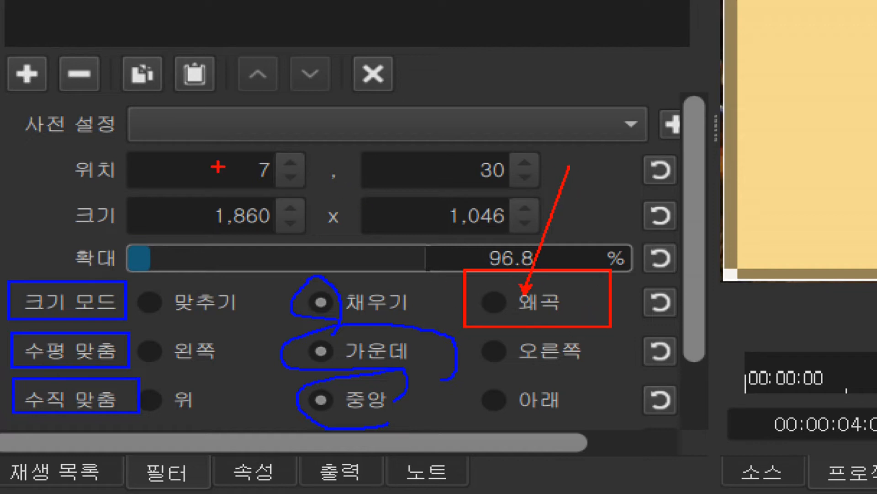
pyautogui.moveTo(177, 98); pyautogui.dragTo(407, 249)
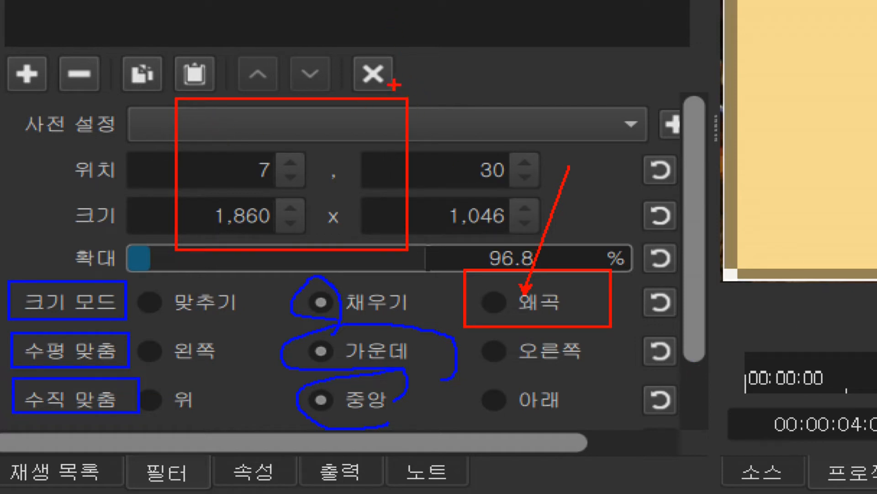
pyautogui.moveTo(394, 84)
pyautogui.mouseDown()
pyautogui.moveTo(406, 104)
pyautogui.moveTo(426, 97)
pyautogui.moveTo(394, 85)
pyautogui.moveTo(376, 110)
pyautogui.mouseUp()
pyautogui.moveTo(161, 94)
pyautogui.mouseDown()
pyautogui.moveTo(174, 106)
pyautogui.moveTo(187, 83)
pyautogui.moveTo(158, 100)
pyautogui.mouseUp()
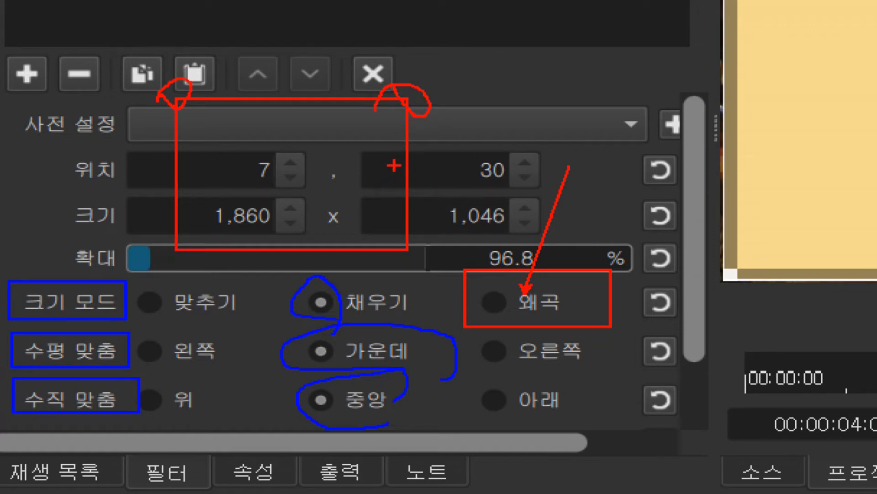
pyautogui.moveTo(383, 174)
pyautogui.mouseDown()
pyautogui.moveTo(550, 168)
pyautogui.moveTo(544, 161)
pyautogui.moveTo(565, 173)
pyautogui.mouseUp()
pyautogui.moveTo(488, 190); pyautogui.dragTo(564, 177)
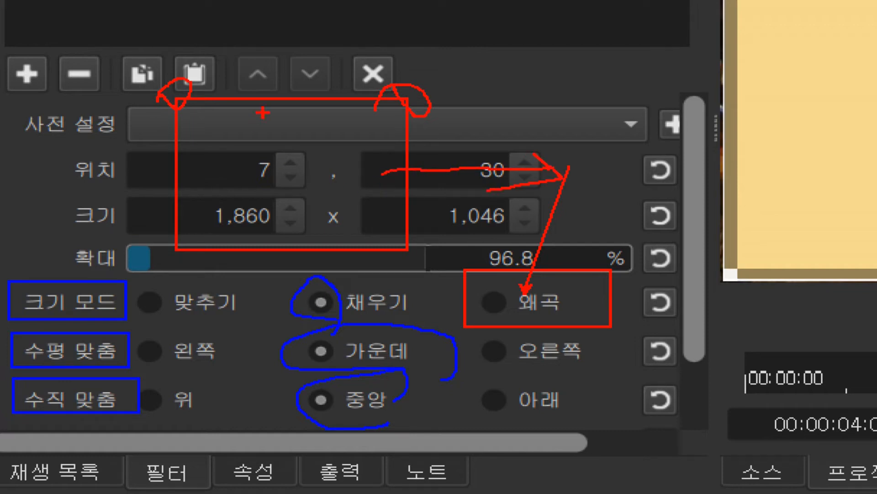
pyautogui.moveTo(279, 47); pyautogui.dragTo(287, 160)
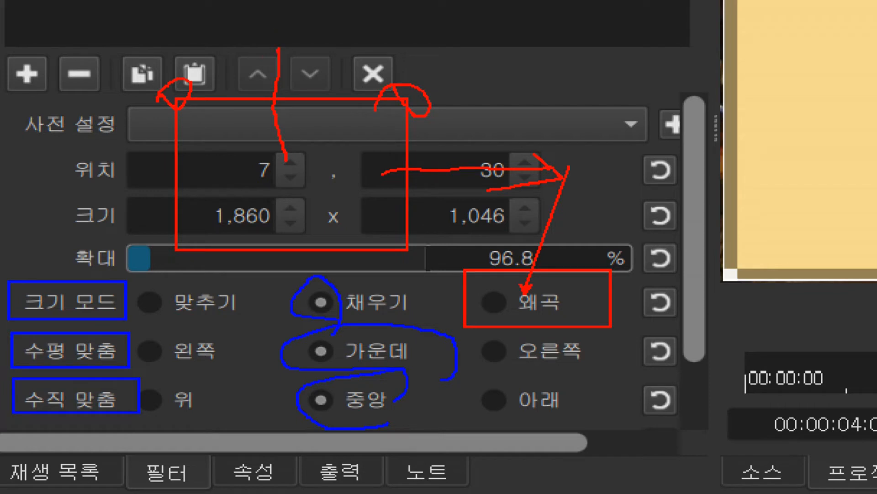
pyautogui.moveTo(279, 48)
pyautogui.mouseDown()
pyautogui.moveTo(247, 79)
pyautogui.moveTo(326, 94)
pyautogui.mouseUp()
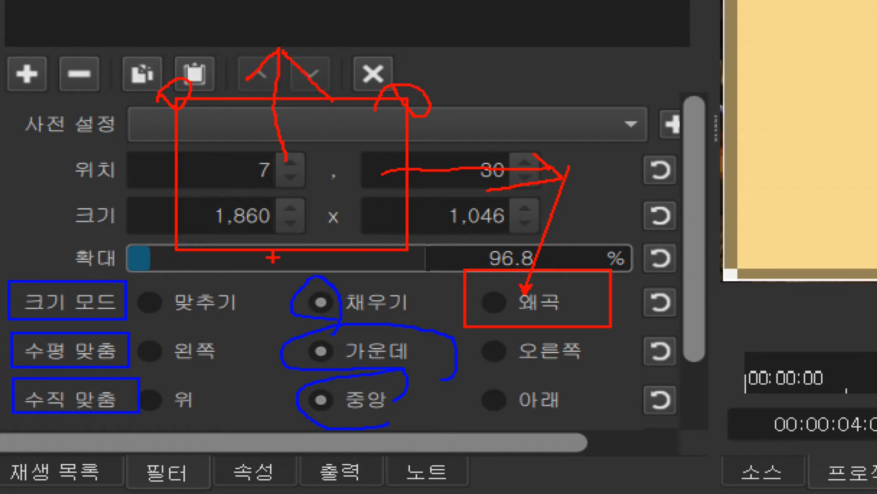
pyautogui.moveTo(285, 250)
pyautogui.mouseDown()
pyautogui.moveTo(275, 212)
pyautogui.moveTo(265, 208)
pyautogui.moveTo(311, 224)
pyautogui.mouseUp()
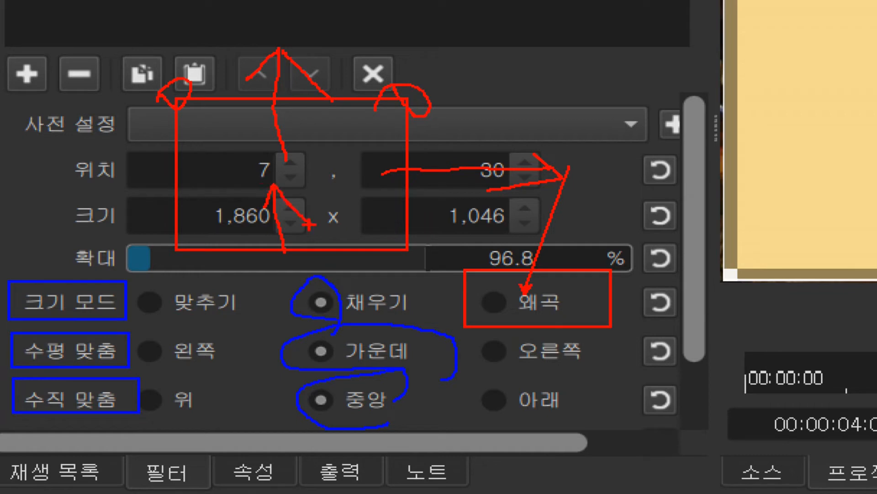
pyautogui.moveTo(178, 169); pyautogui.dragTo(276, 174)
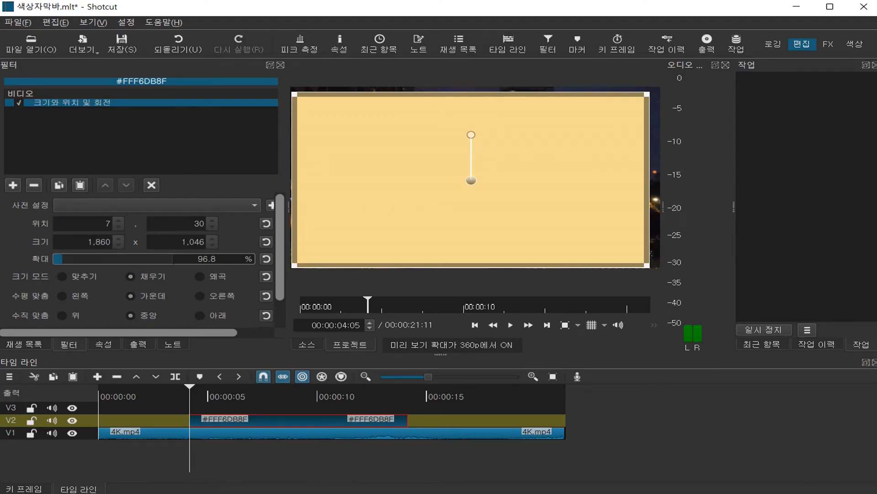
# Step: Set the size mode to Distort (왜곡) and reshape the colour clip into a bar about 1,684 x 339 at position 126, 662
pyautogui.click(200, 277)
pyautogui.moveTo(295, 179); pyautogui.dragTo(475, 179)
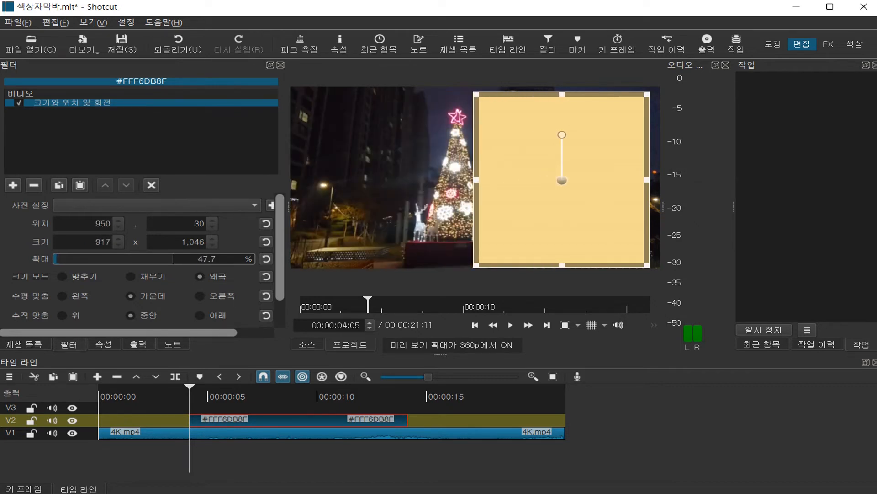
pyautogui.moveTo(647, 180); pyautogui.dragTo(611, 180)
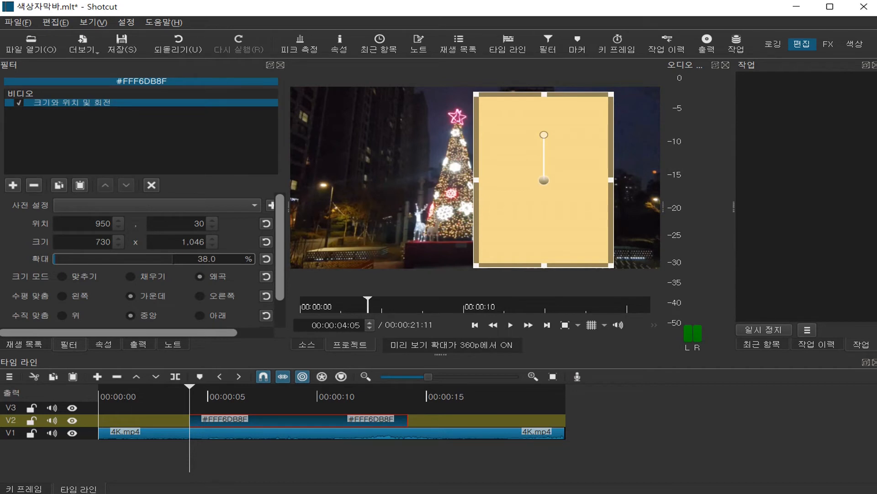
pyautogui.moveTo(475, 179); pyautogui.dragTo(293, 180)
pyautogui.moveTo(451, 94); pyautogui.dragTo(452, 212)
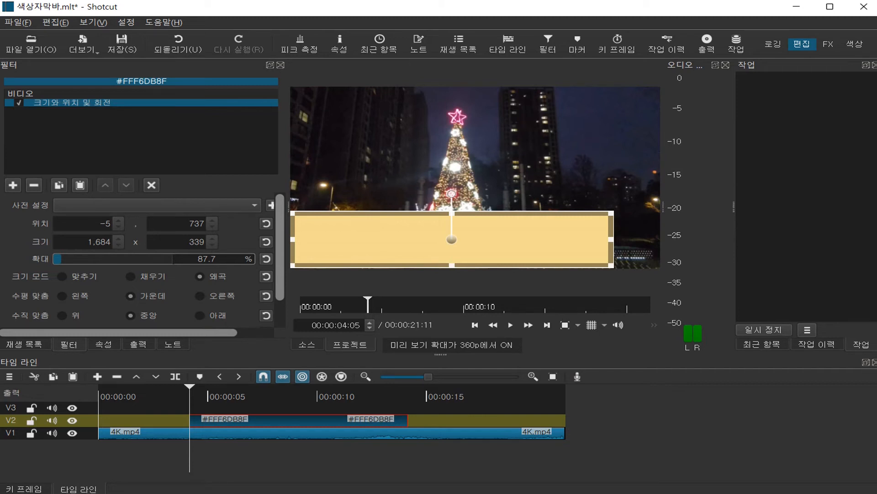
pyautogui.moveTo(452, 239); pyautogui.dragTo(477, 226)
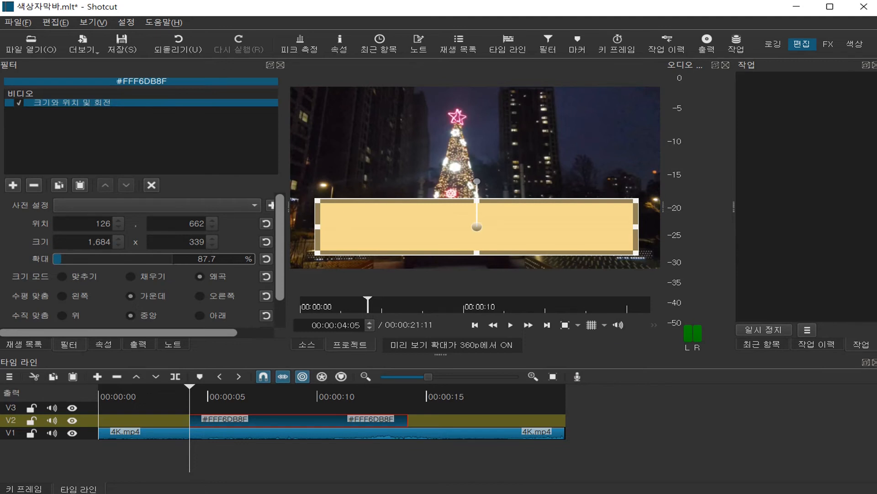
# Step: Show the 80/90% safe area guides and fit the bar inside them at about 1,684 x 208 and position 126, 808
pyautogui.click(604, 325)
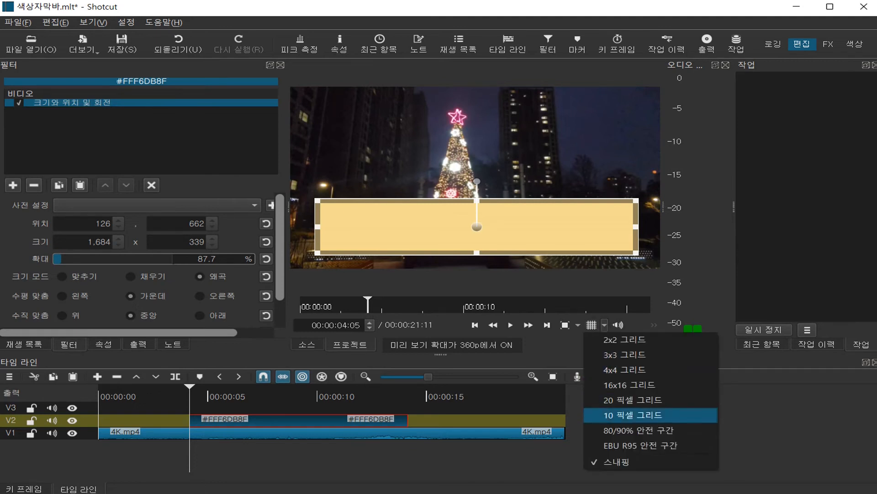
pyautogui.click(635, 430)
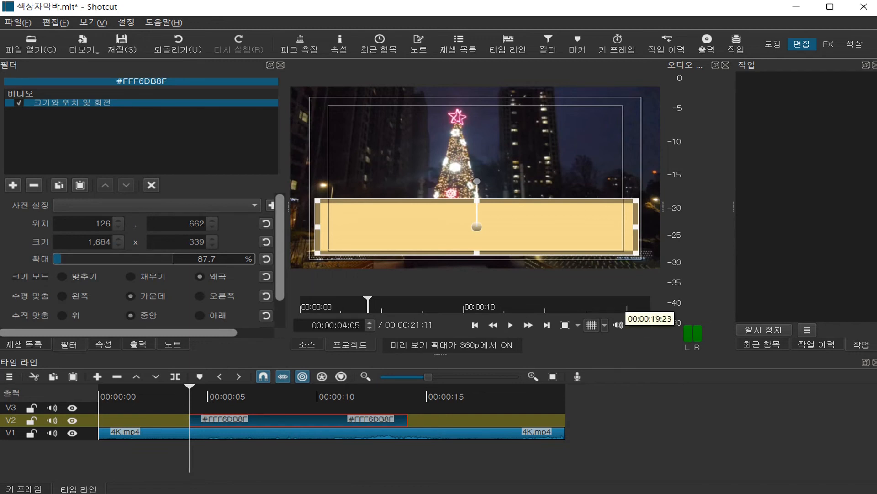
pyautogui.moveTo(477, 226)
pyautogui.mouseDown()
pyautogui.moveTo(477, 212)
pyautogui.moveTo(477, 224)
pyautogui.mouseUp()
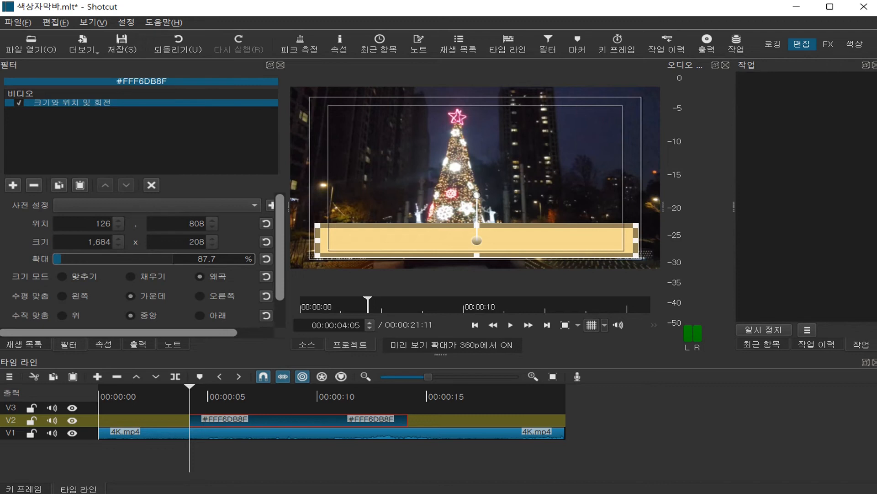
# Step: Move the colour clip on V2 to the timeline start and extend it to the end of 4K.mp4
pyautogui.moveTo(320, 419); pyautogui.dragTo(229, 419)
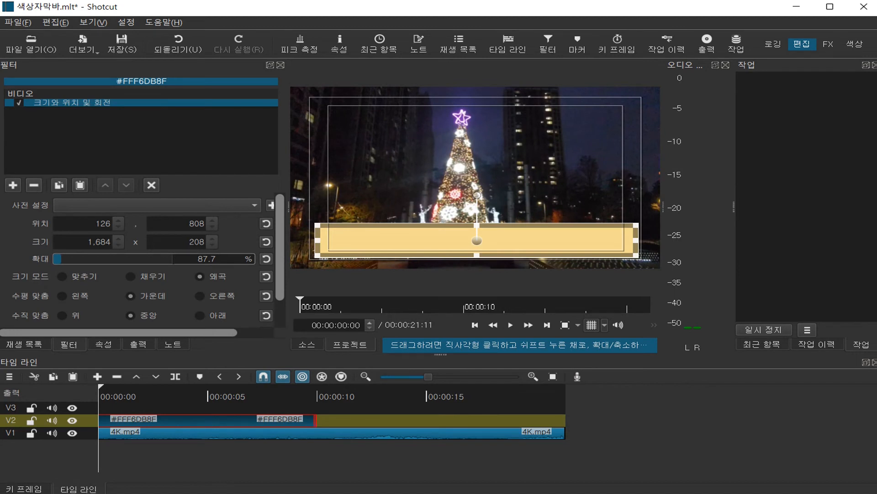
pyautogui.moveTo(316, 419); pyautogui.dragTo(565, 419)
pyautogui.click(566, 394)
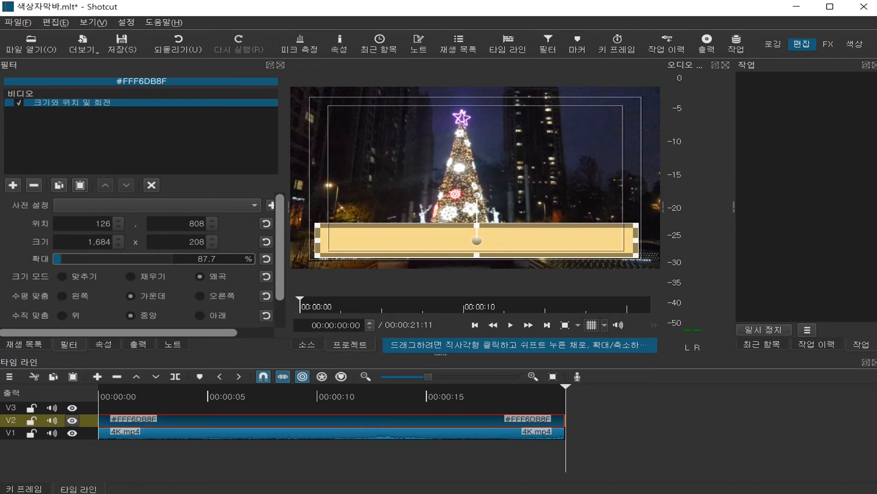
# Step: Target track V3 at the timeline start and create a transparent text clip reading "메리 크리스마스"
pyautogui.click(11, 408)
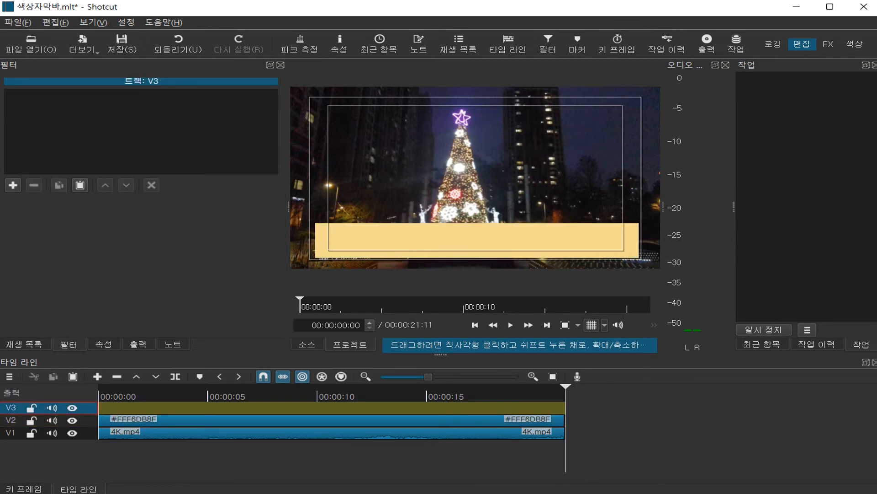
pyautogui.moveTo(105, 395); pyautogui.dragTo(99, 395)
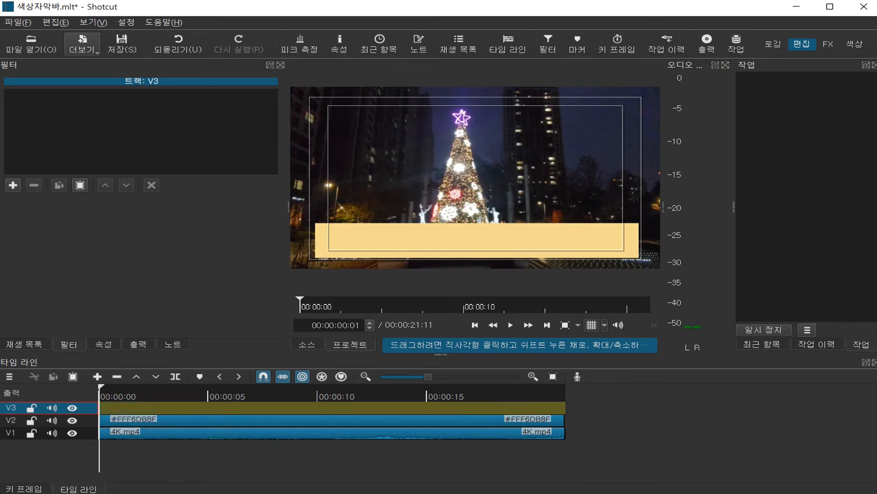
pyautogui.click(82, 44)
pyautogui.click(68, 79)
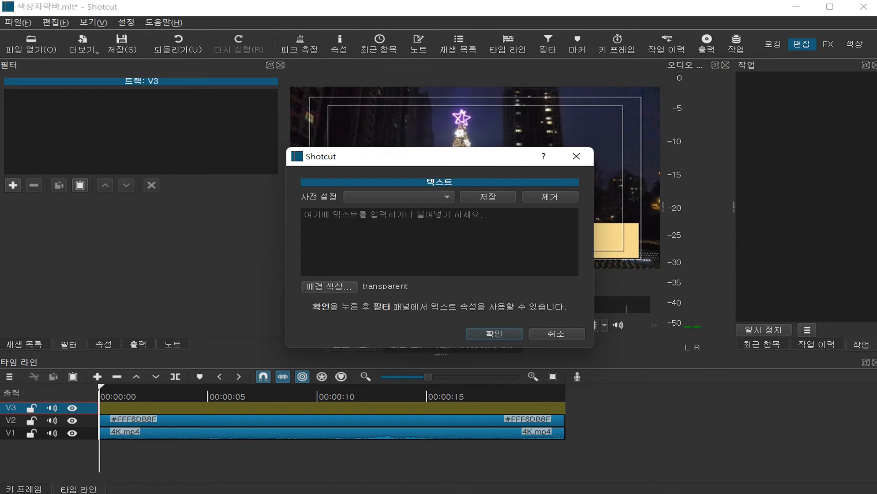
pyautogui.write('메리')
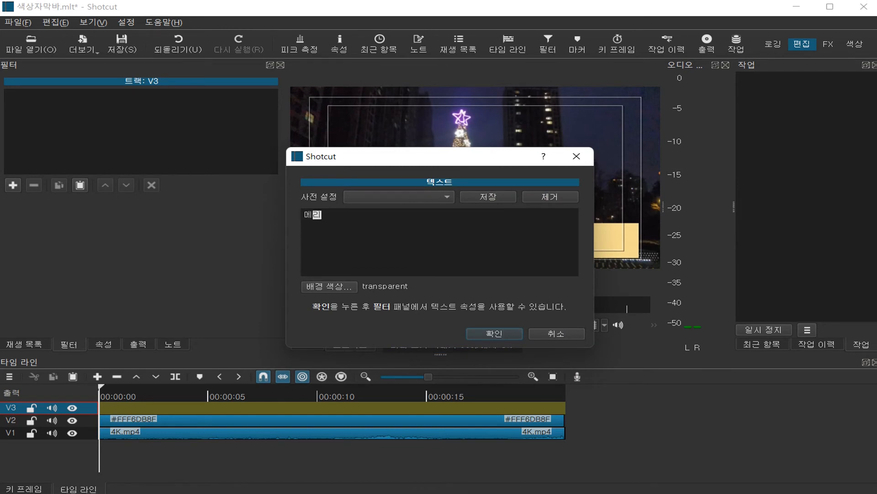
pyautogui.write(' 크리스마스')
pyautogui.click(494, 334)
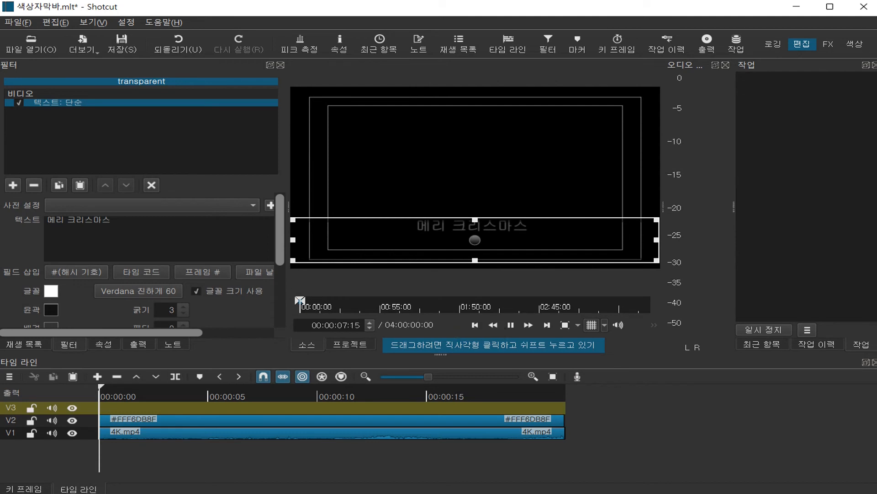
# Step: Pause the text clip's playback and set its vertical alignment to middle (중앙)
pyautogui.scroll(-1, 160, 256)
pyautogui.scroll(-3, 160, 256)
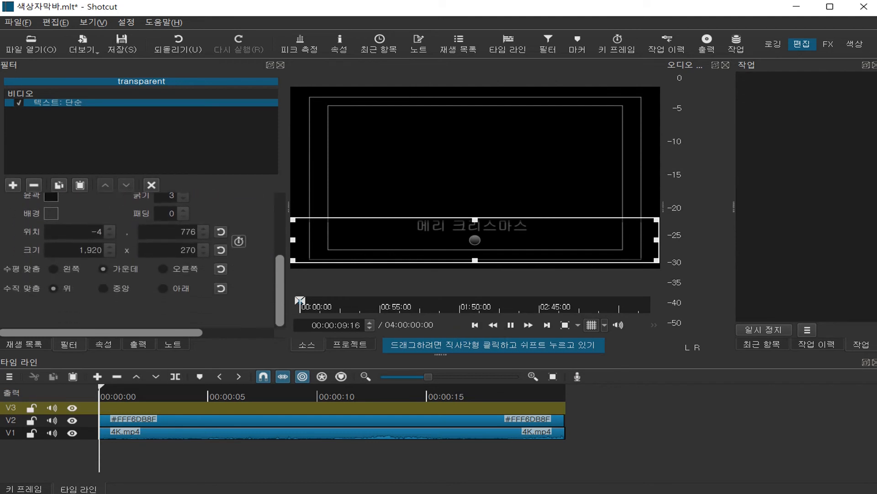
pyautogui.press('space')
pyautogui.click(104, 289)
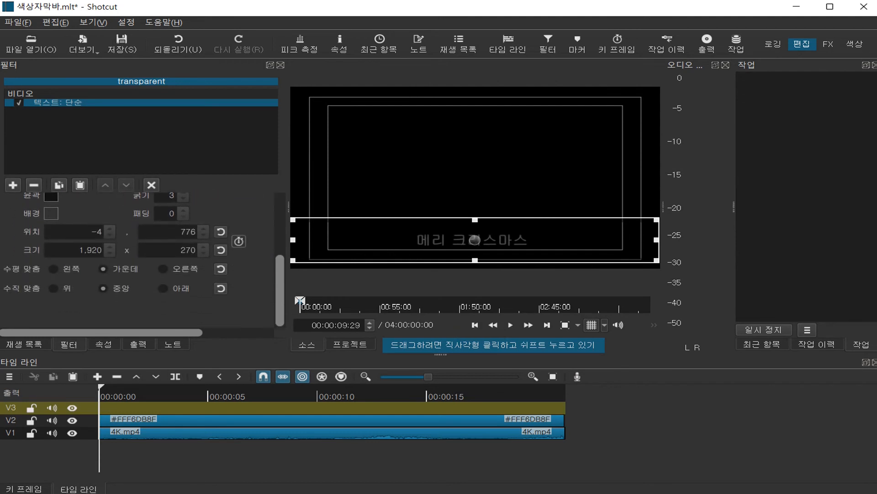
# Step: Set the caption text's font to 서울남산 장체B Regular at size 72
pyautogui.scroll(3, 137, 256)
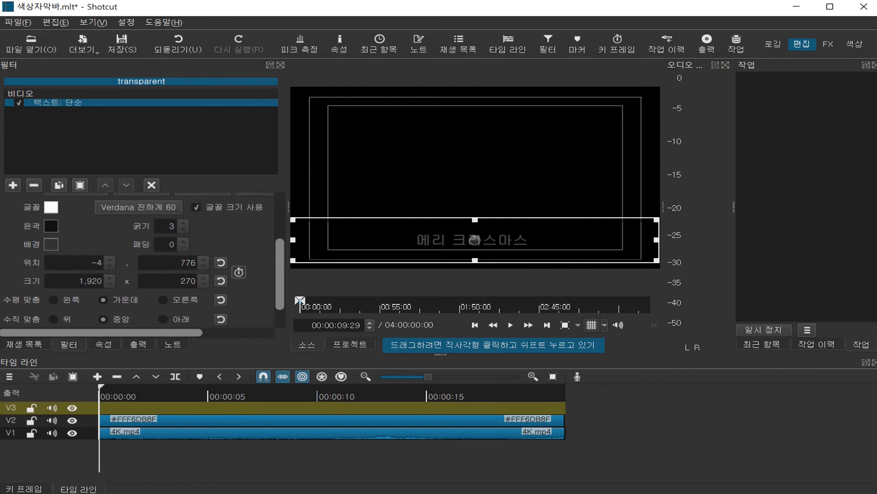
pyautogui.click(138, 244)
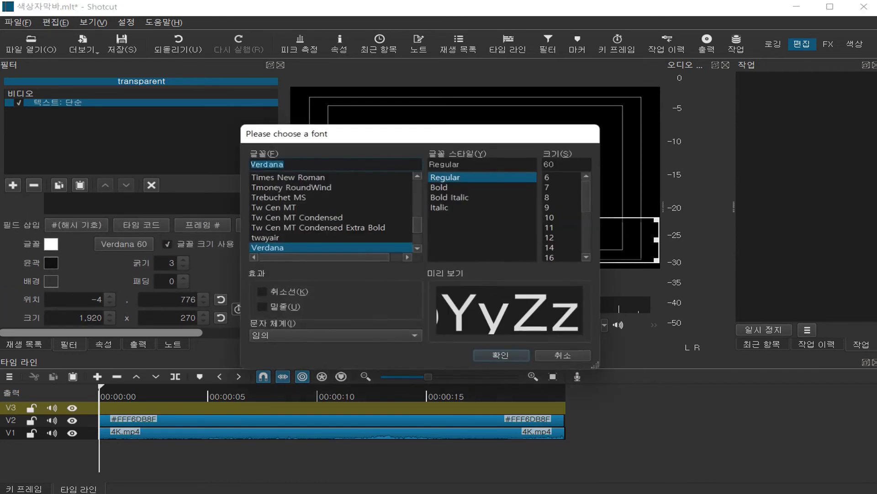
pyautogui.scroll(-10, 331, 212)
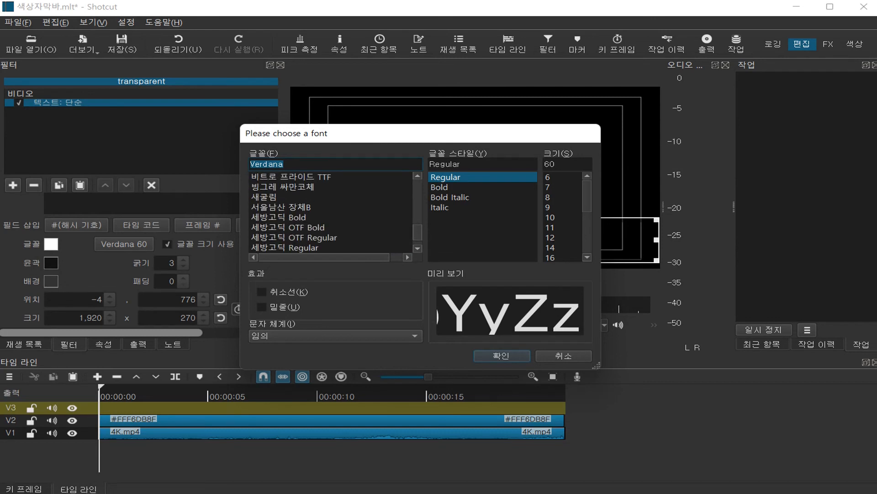
pyautogui.scroll(-1, 332, 212)
pyautogui.scroll(1, 332, 213)
pyautogui.click(292, 207)
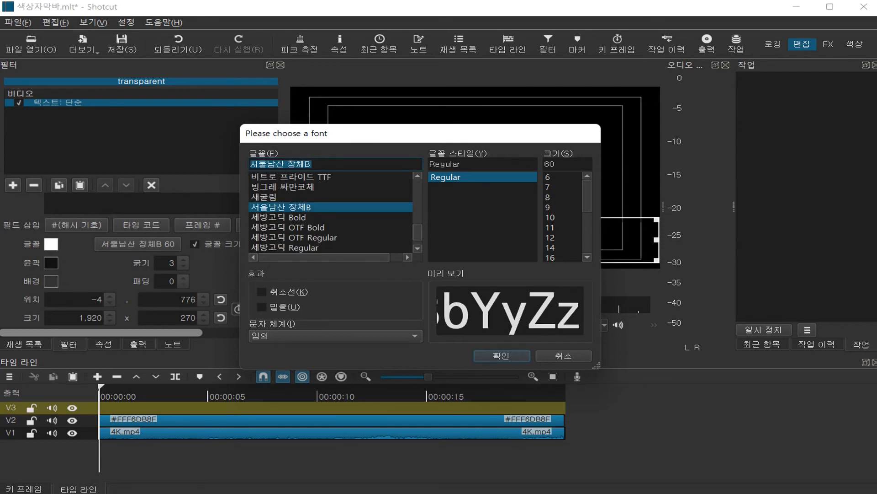
pyautogui.moveTo(587, 197); pyautogui.dragTo(588, 238)
pyautogui.click(551, 248)
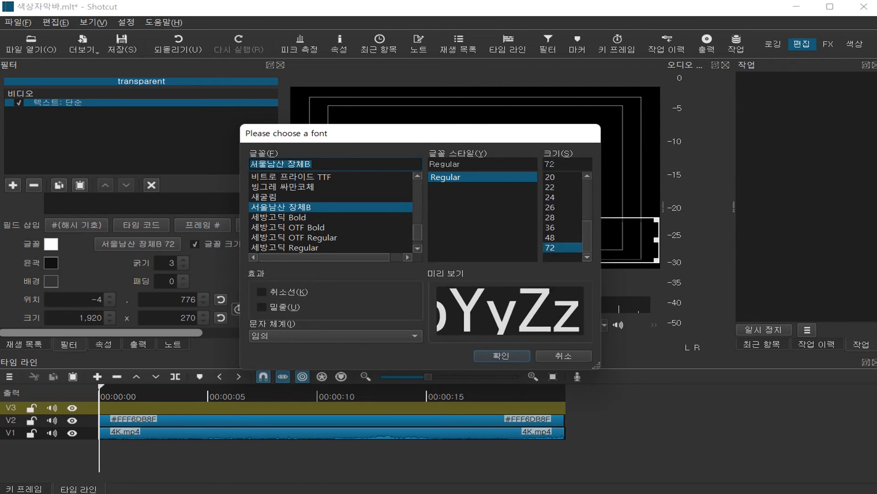
pyautogui.click(501, 356)
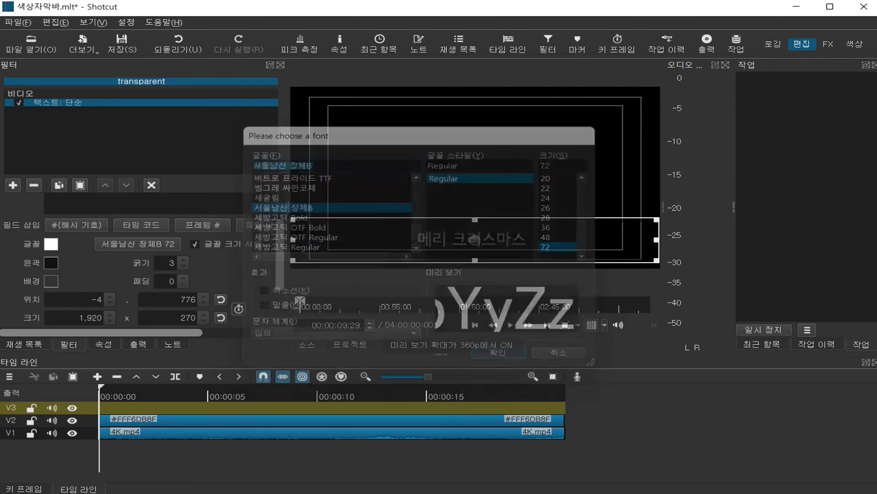
# Step: Set the text outline colour to dark slate #323f4b, a darker shade of the custom colour #3b4b59
pyautogui.click(51, 263)
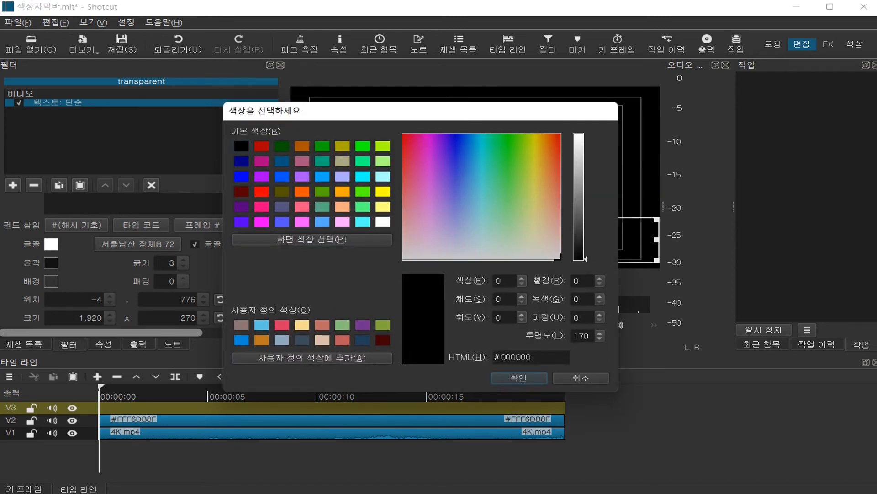
pyautogui.click(302, 340)
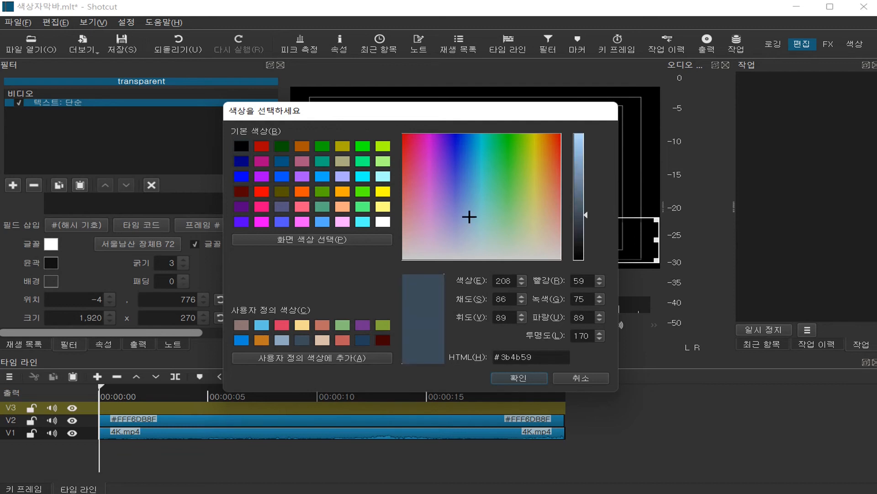
pyautogui.moveTo(586, 215); pyautogui.dragTo(586, 222)
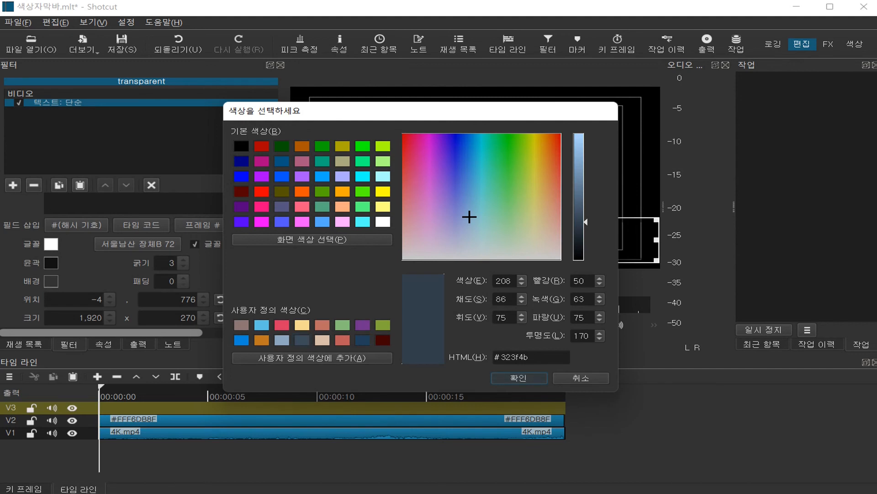
pyautogui.click(519, 377)
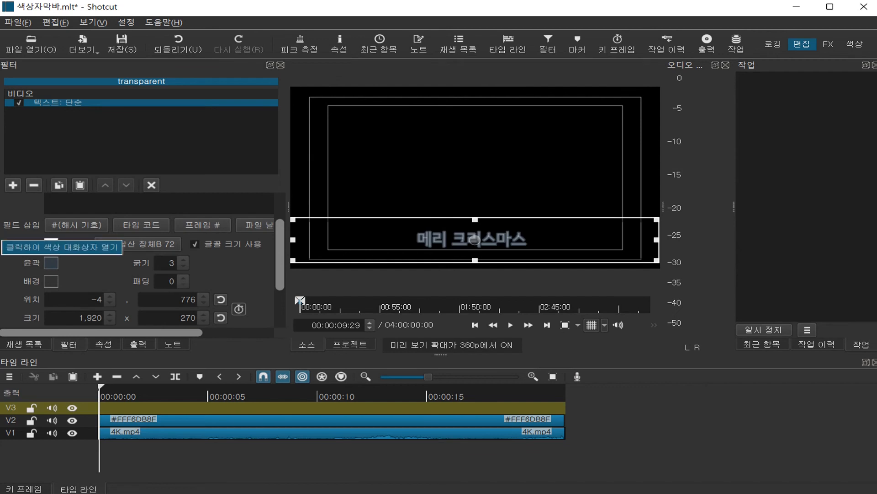
# Step: Make the text outline fully transparent by setting its colour's alpha value (투명도) to 0
pyautogui.click(51, 243)
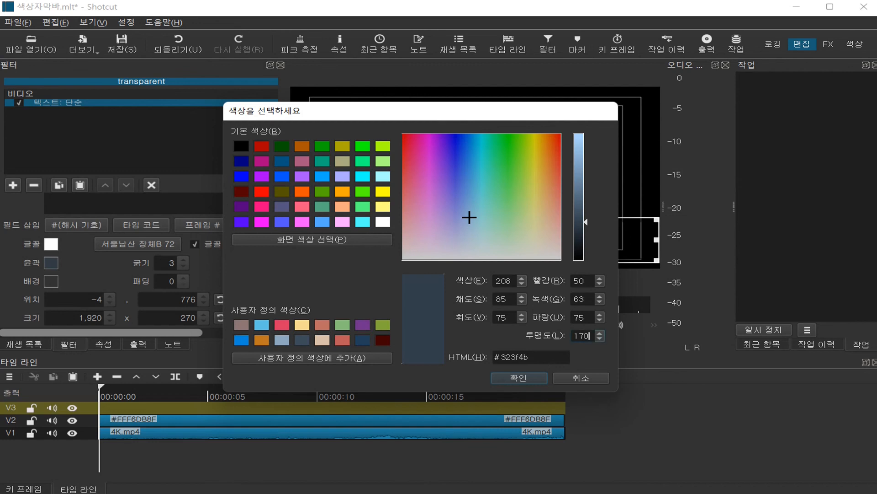
pyautogui.doubleClick(590, 336)
pyautogui.write('0')
pyautogui.click(518, 378)
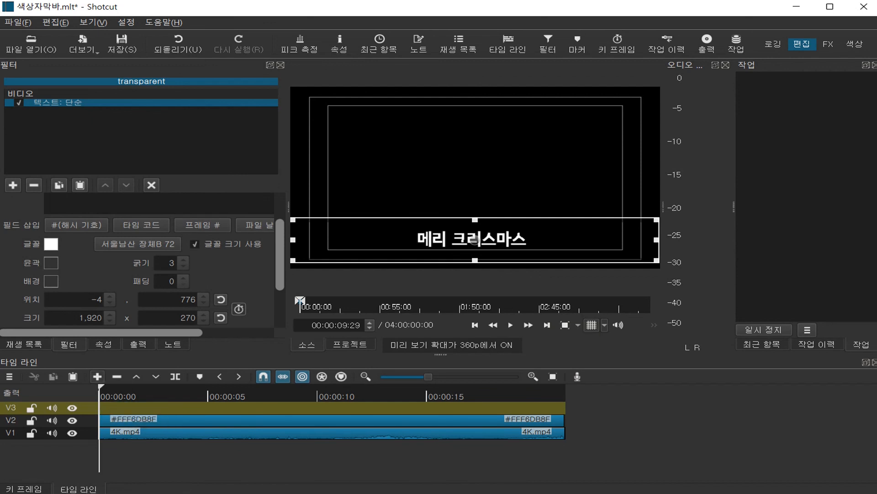
# Step: Append the text clip to track V3 and set its font colour to a slightly darker shade of the custom blue #203f59
pyautogui.press('a')
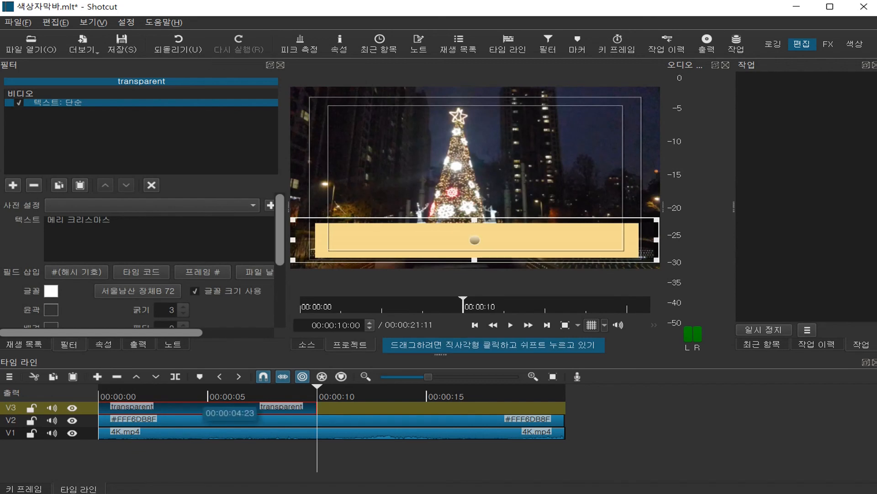
pyautogui.click(203, 394)
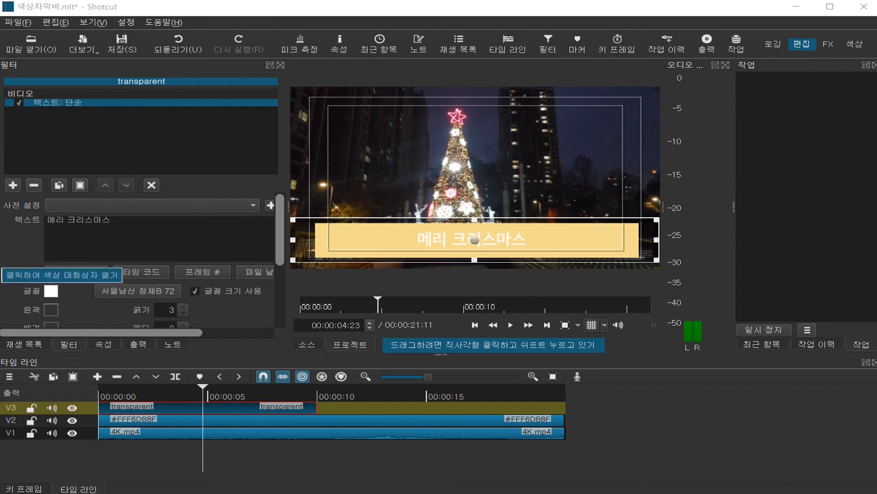
pyautogui.click(50, 291)
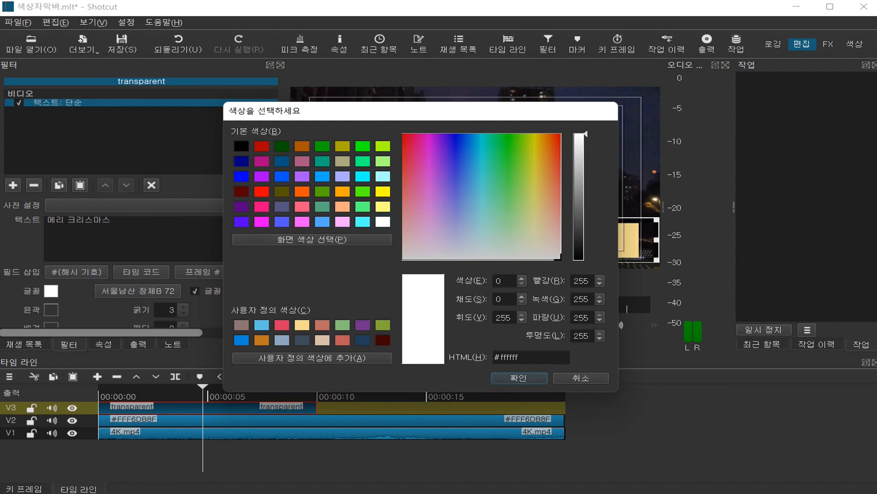
pyautogui.click(363, 340)
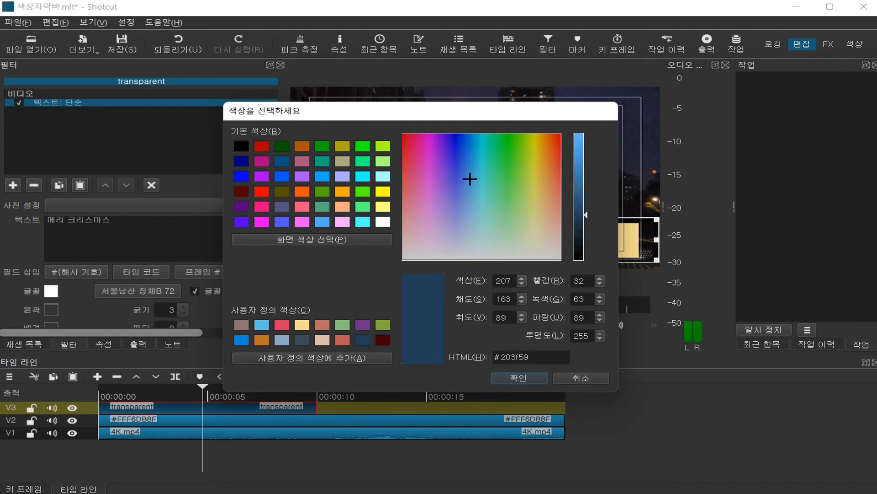
pyautogui.moveTo(585, 215); pyautogui.dragTo(585, 219)
pyautogui.click(519, 377)
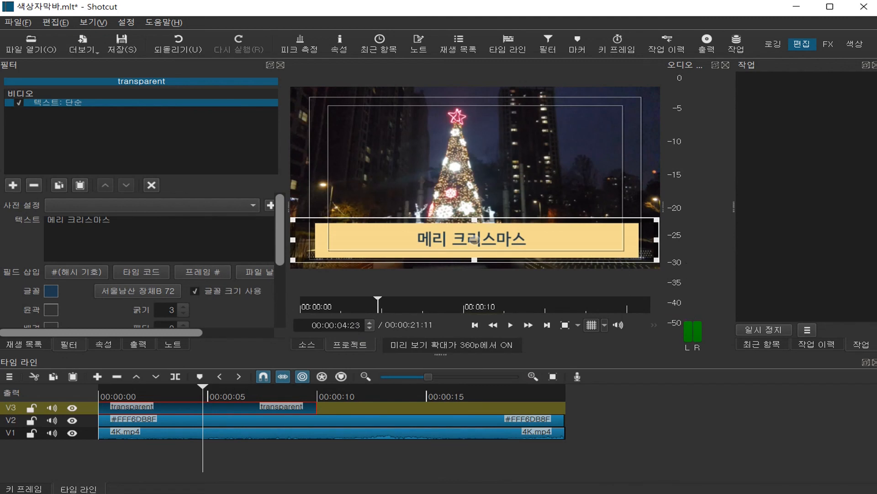
# Step: Shrink the colour bar on V2 around the caption to about 1,168 x 185 and centre it at position 422, 805
pyautogui.doubleClick(347, 420)
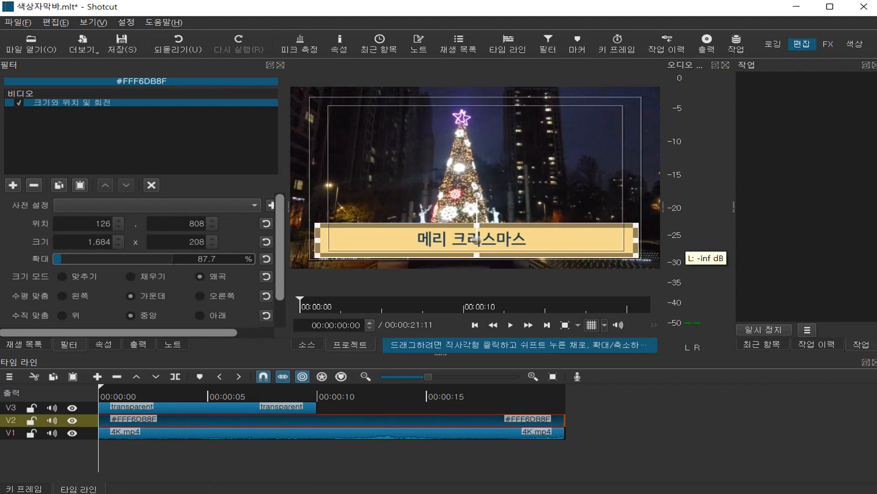
pyautogui.moveTo(637, 239); pyautogui.dragTo(603, 239)
pyautogui.moveTo(316, 239); pyautogui.dragTo(380, 239)
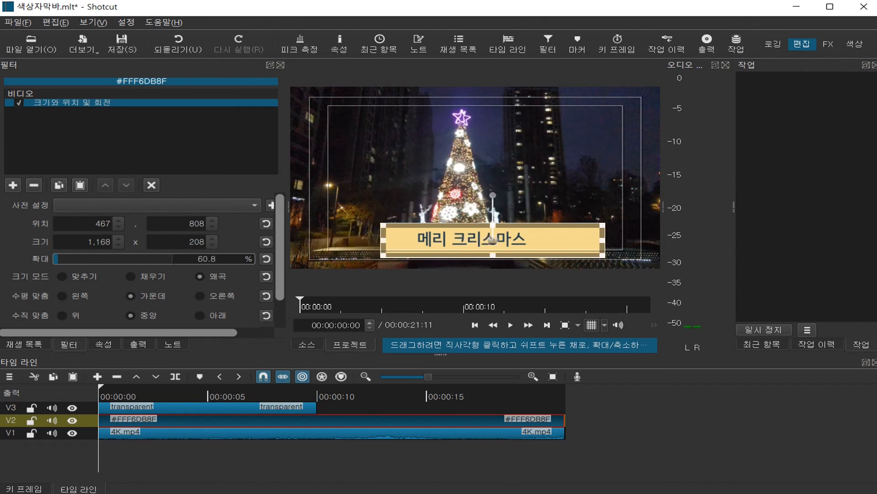
pyautogui.moveTo(493, 223); pyautogui.dragTo(493, 228)
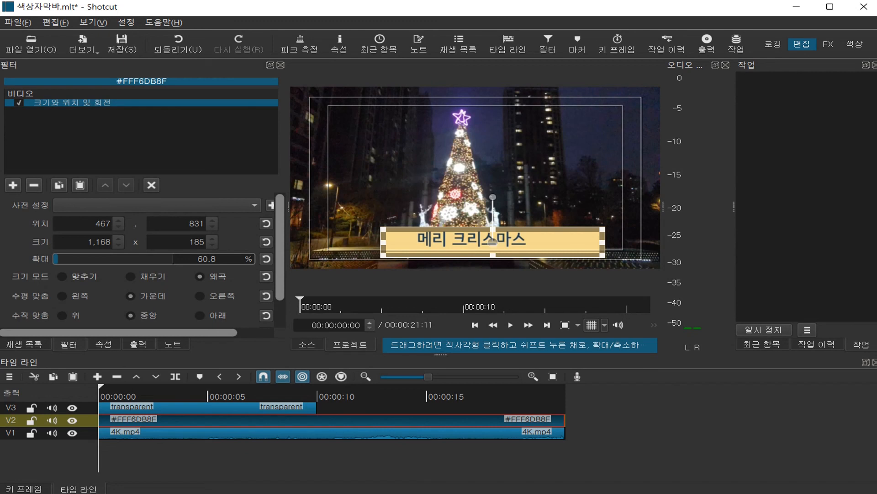
pyautogui.moveTo(493, 242); pyautogui.dragTo(485, 238)
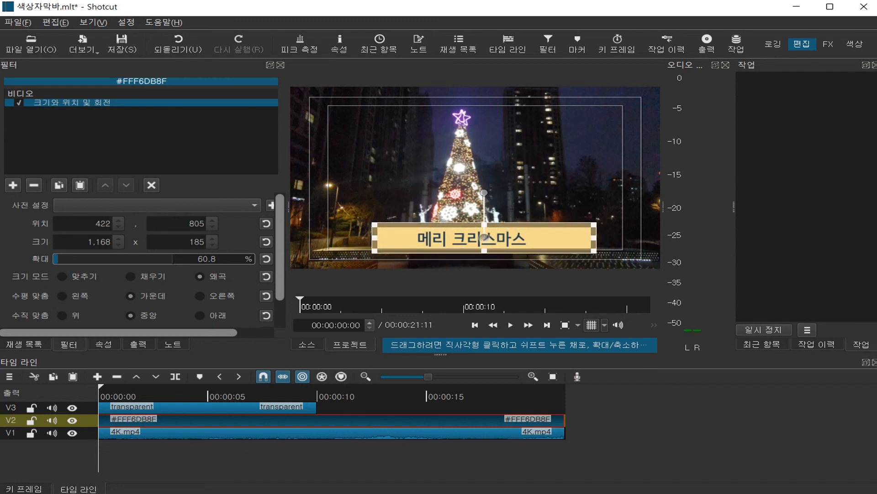